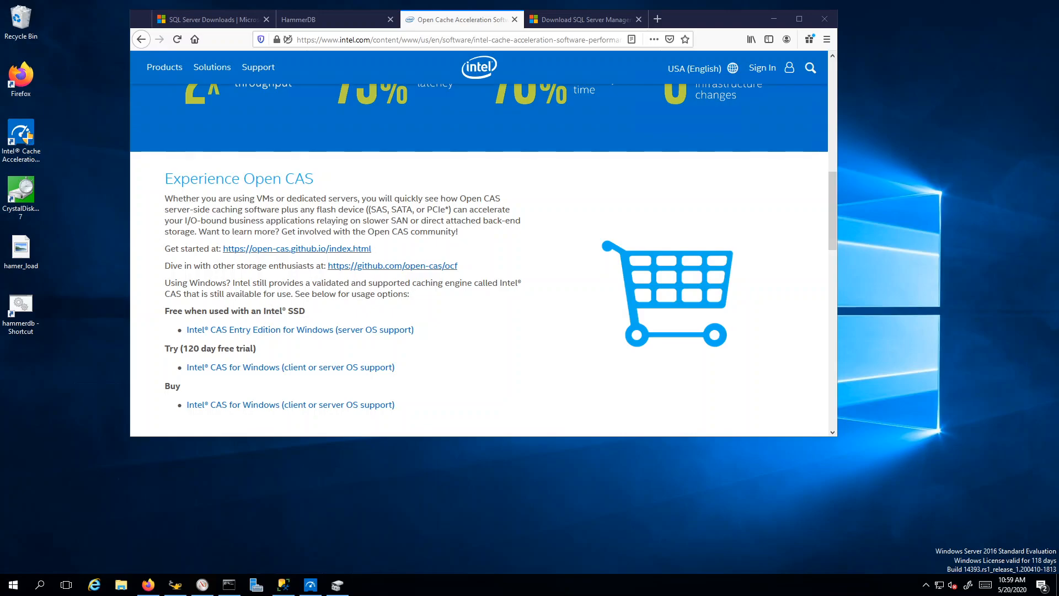
Review the Open CAS page, open the Intel CAS Entry Edition for Windows request form, and minimize the browser.
click(787, 270)
scroll(816, 229, up, 4)
scroll(787, 241, up, 4)
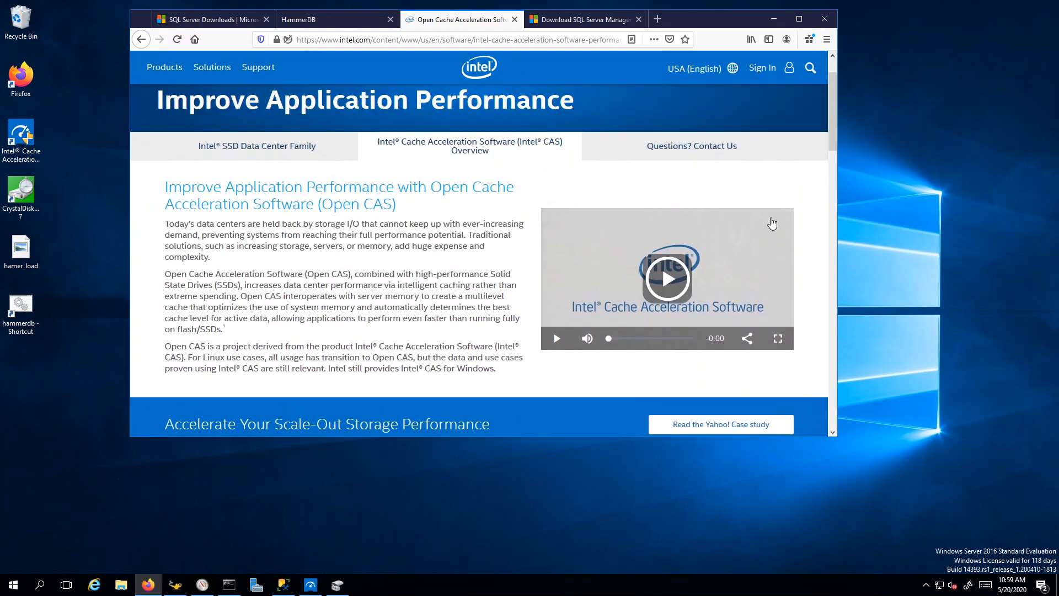
scroll(662, 223, down, 4)
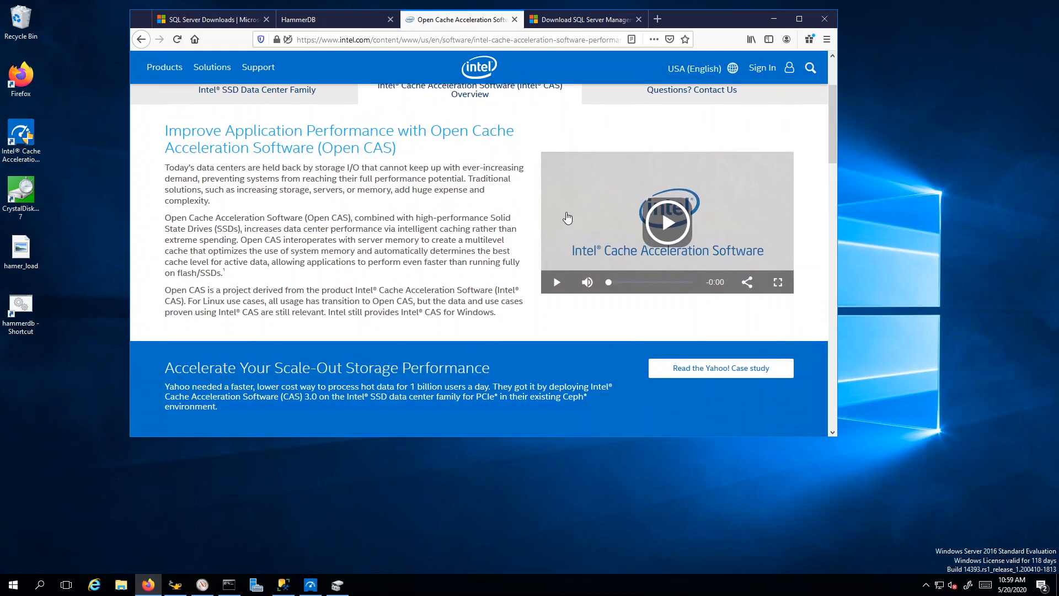
scroll(547, 222, down, 8)
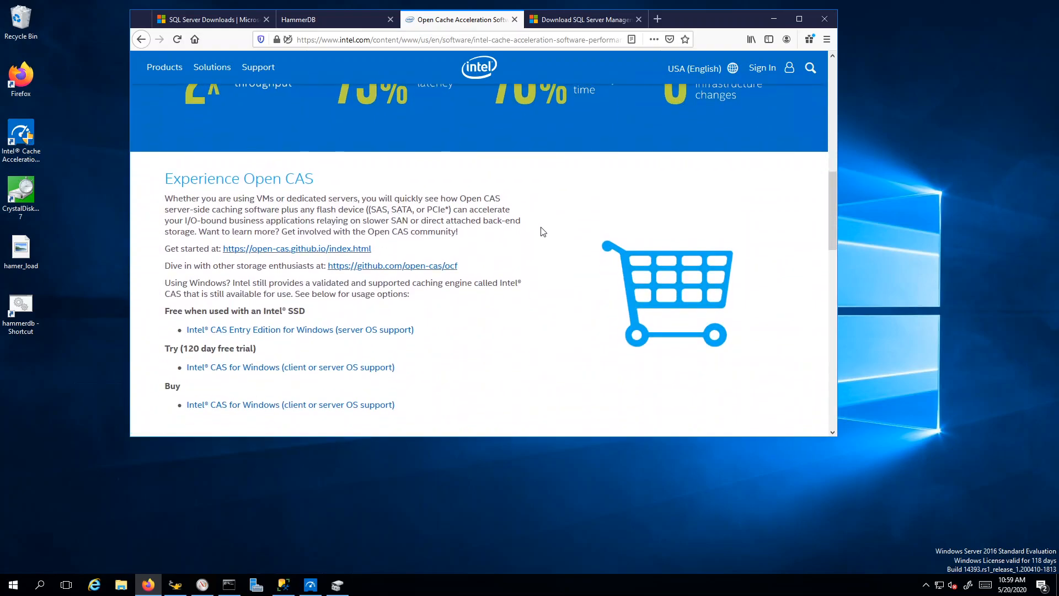
scroll(297, 182, up, 1)
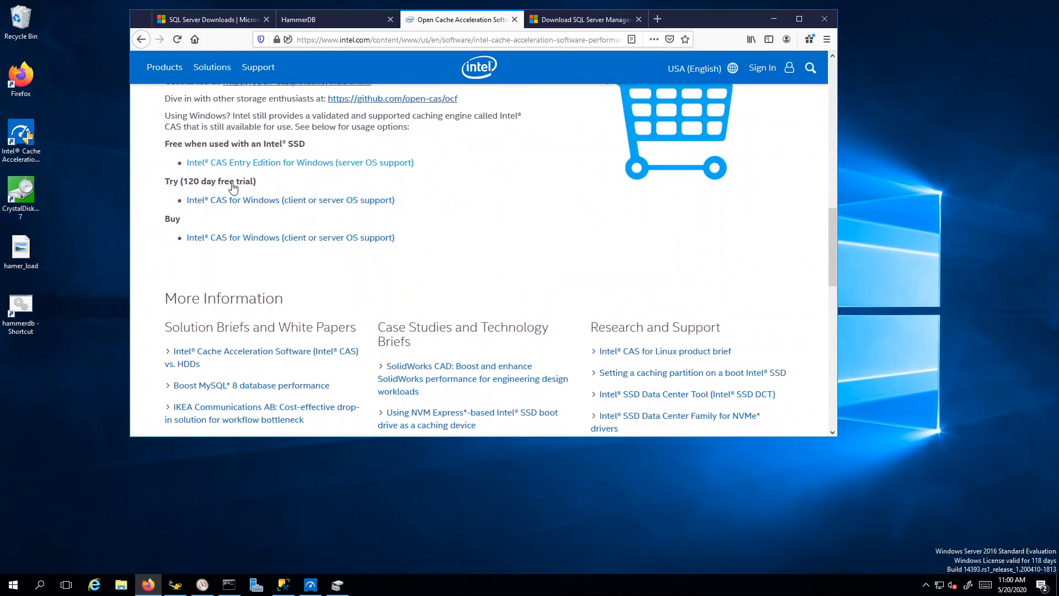
click(225, 163)
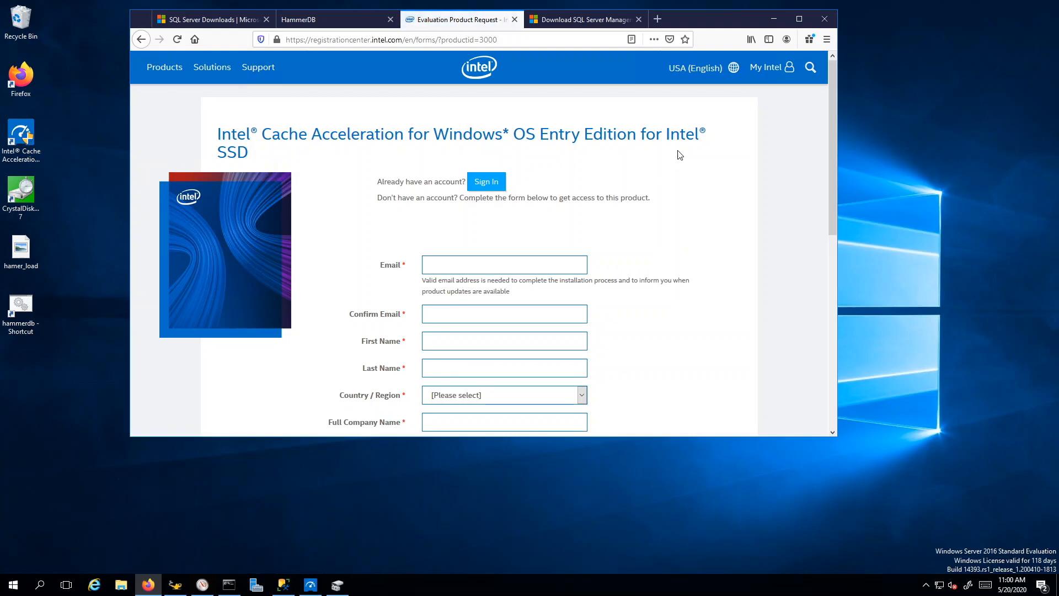
click(765, 26)
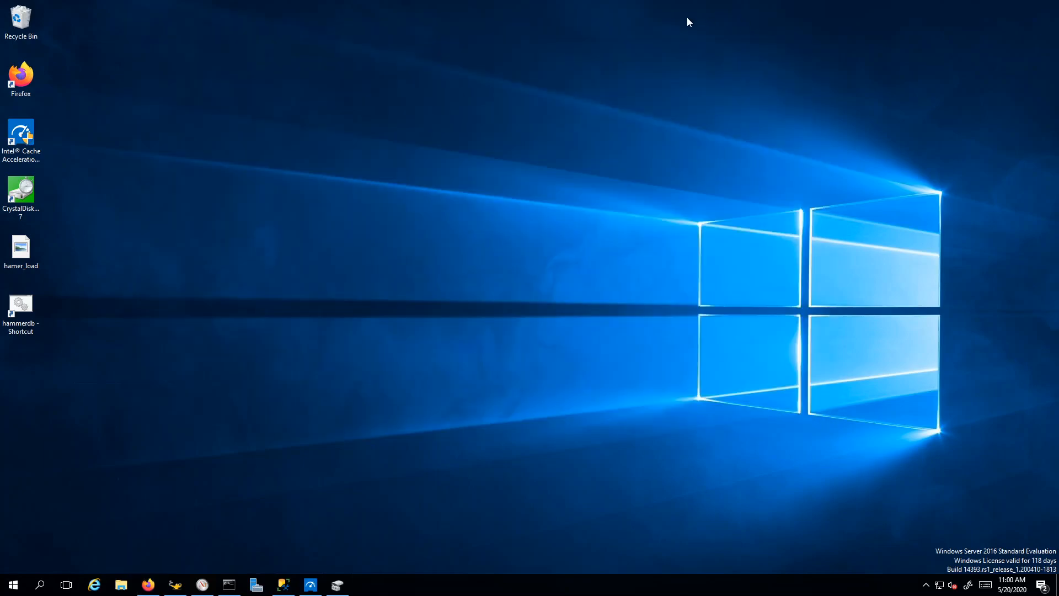
Switch to Intel Cache Acceleration Software and open the caching drive setup wizard's advanced options with its list of disks.
click(310, 589)
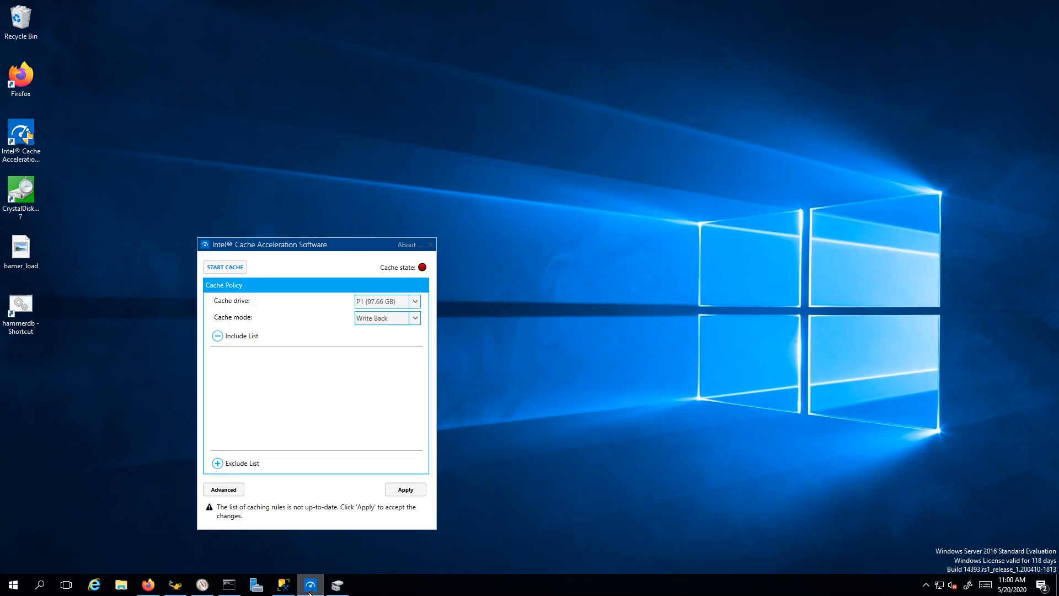
click(228, 492)
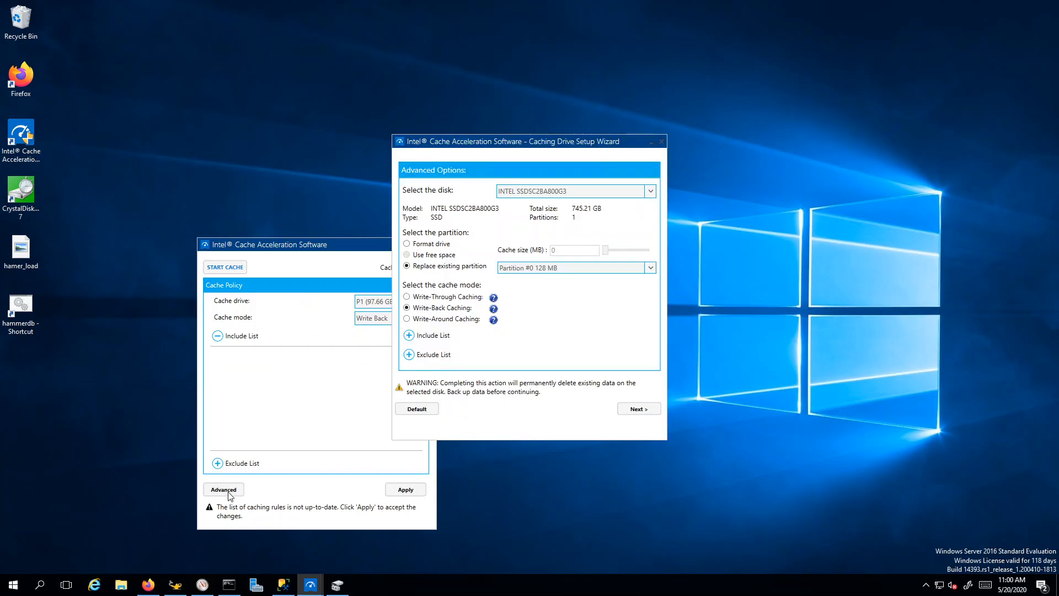
click(650, 193)
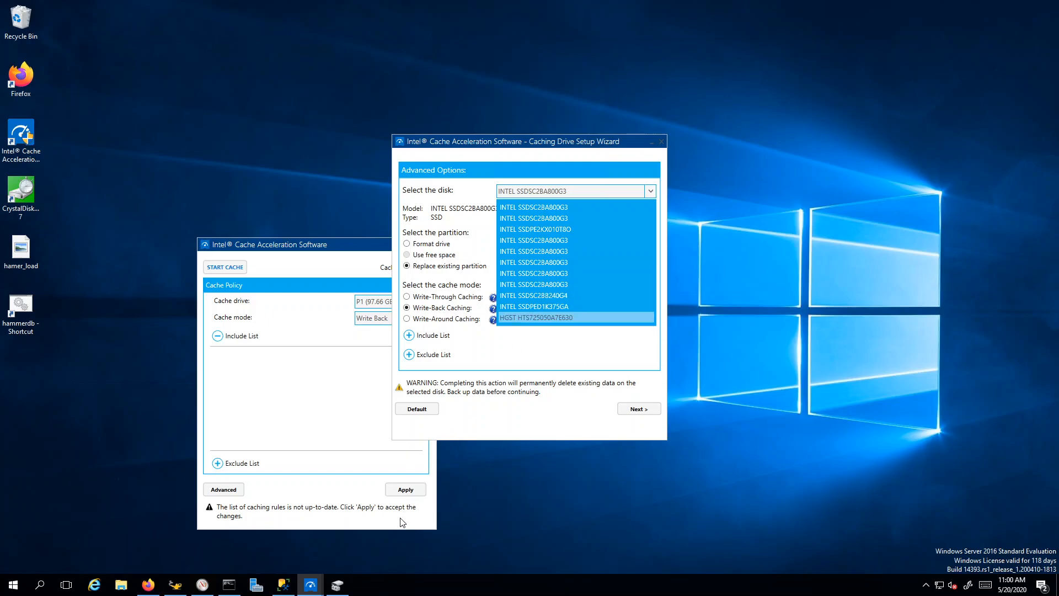
Switch to Disk Management and examine the Hardware Ids in Disk 9's properties to identify the drive.
click(337, 585)
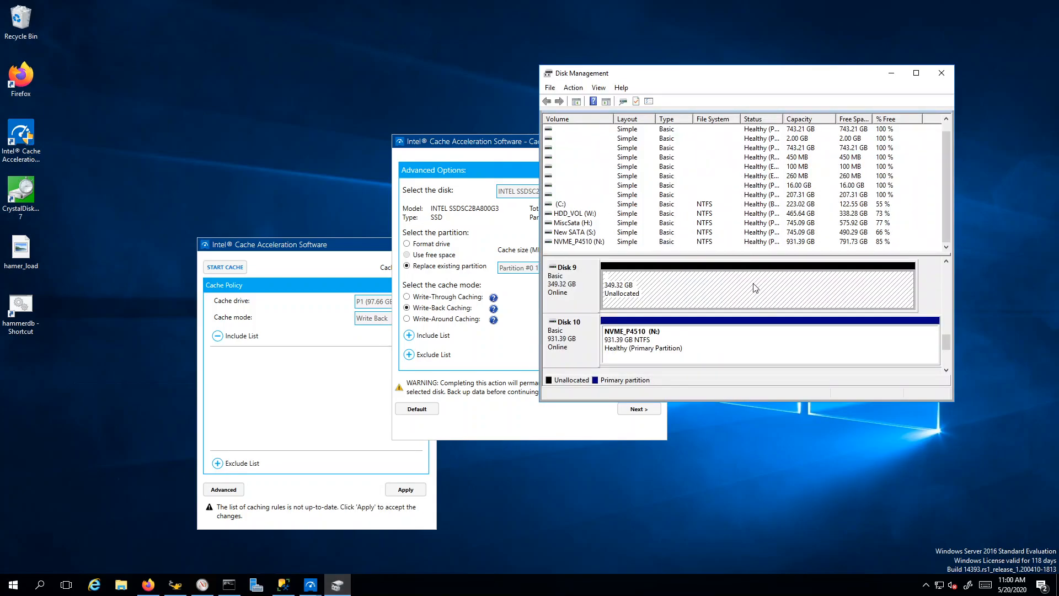
mouse_move(946, 342)
mouse_down()
mouse_move(947, 320)
mouse_move(948, 342)
mouse_up()
right_click(580, 295)
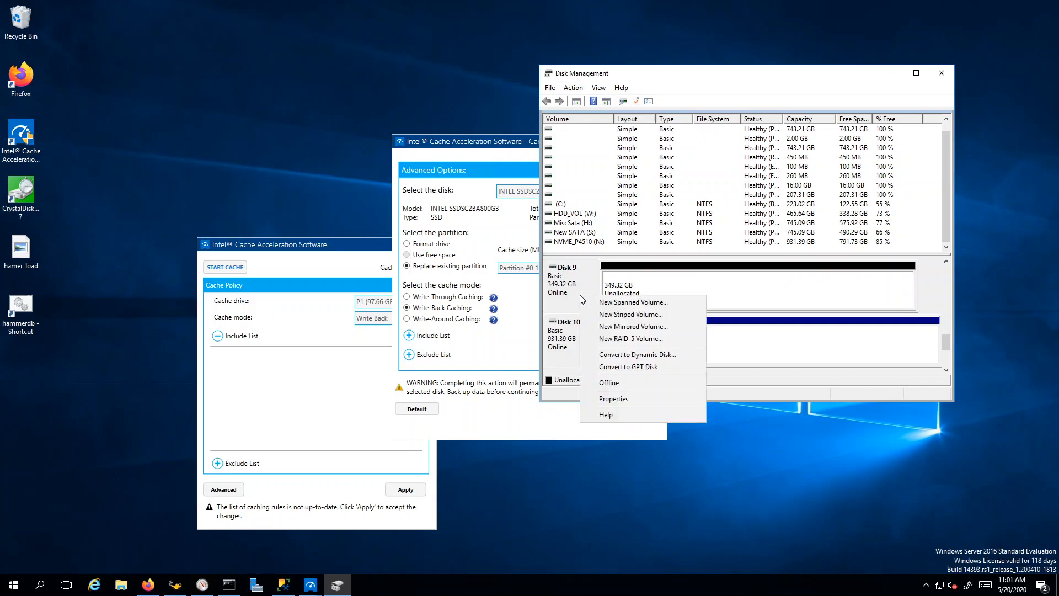
click(617, 399)
click(212, 113)
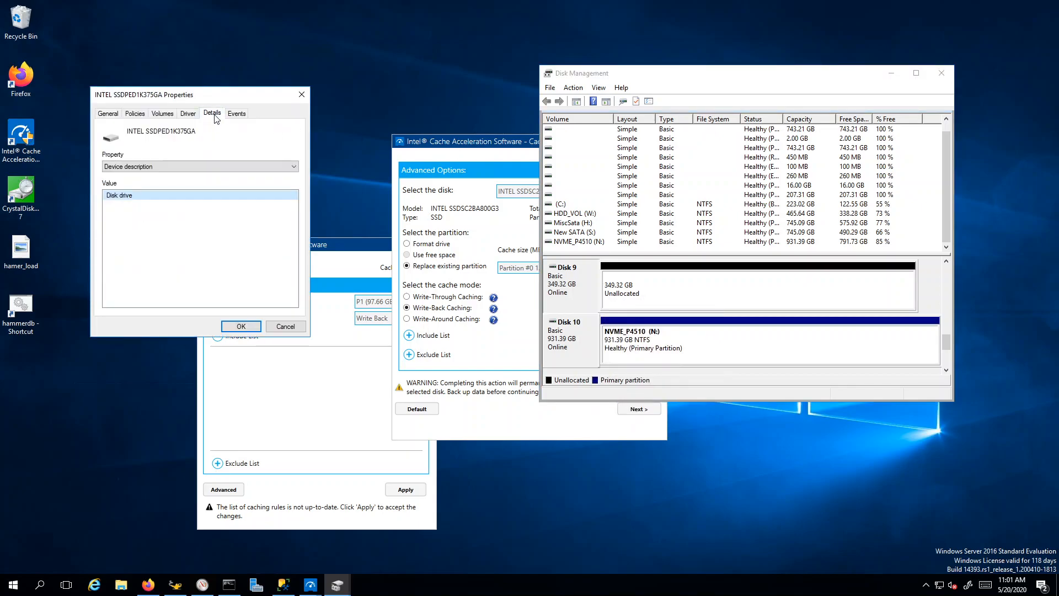
click(201, 162)
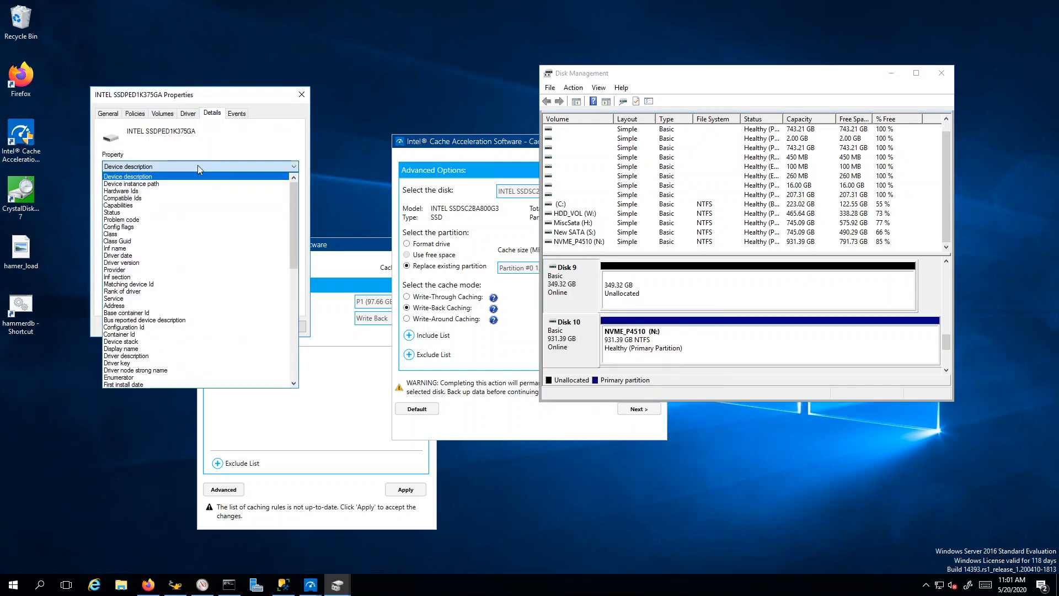
click(170, 191)
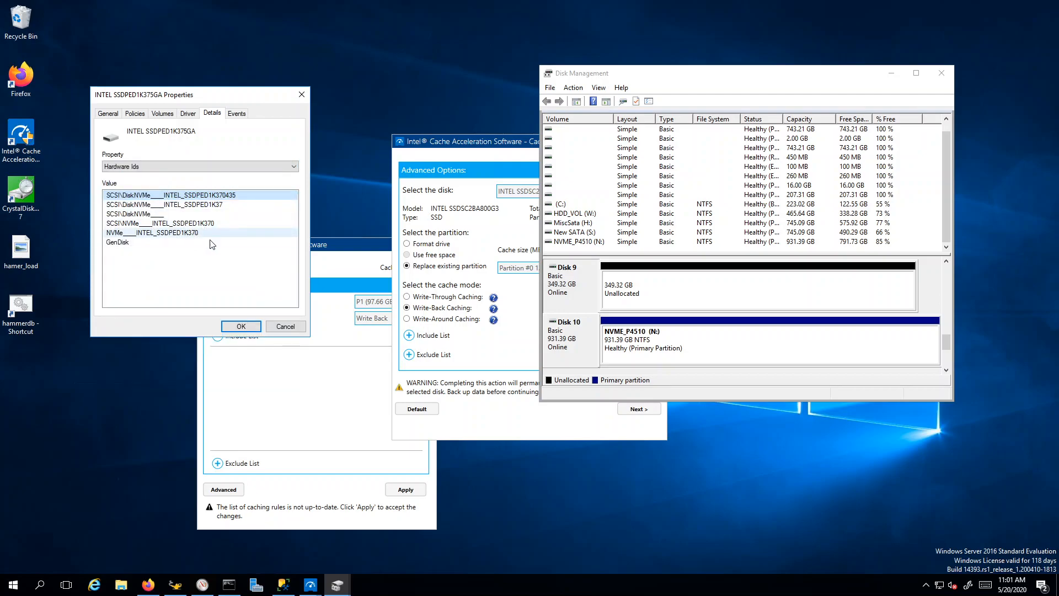
click(276, 330)
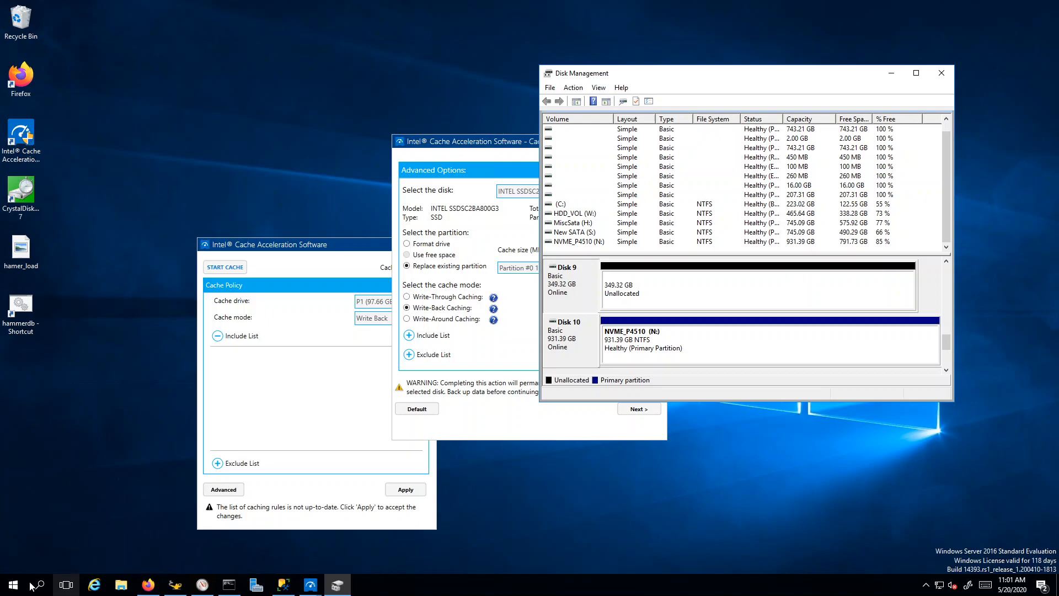
Open Command Prompt as administrator, run "isdct show -intelssd", and examine the Optane drive's product family and serial number.
click(39, 585)
text(cmd)
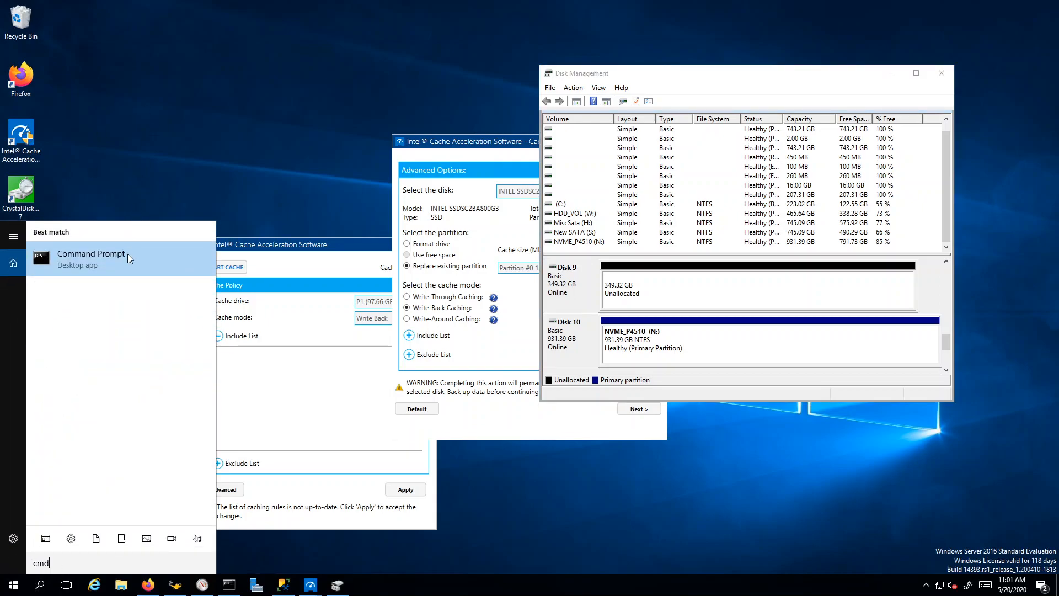
right_click(127, 254)
click(140, 264)
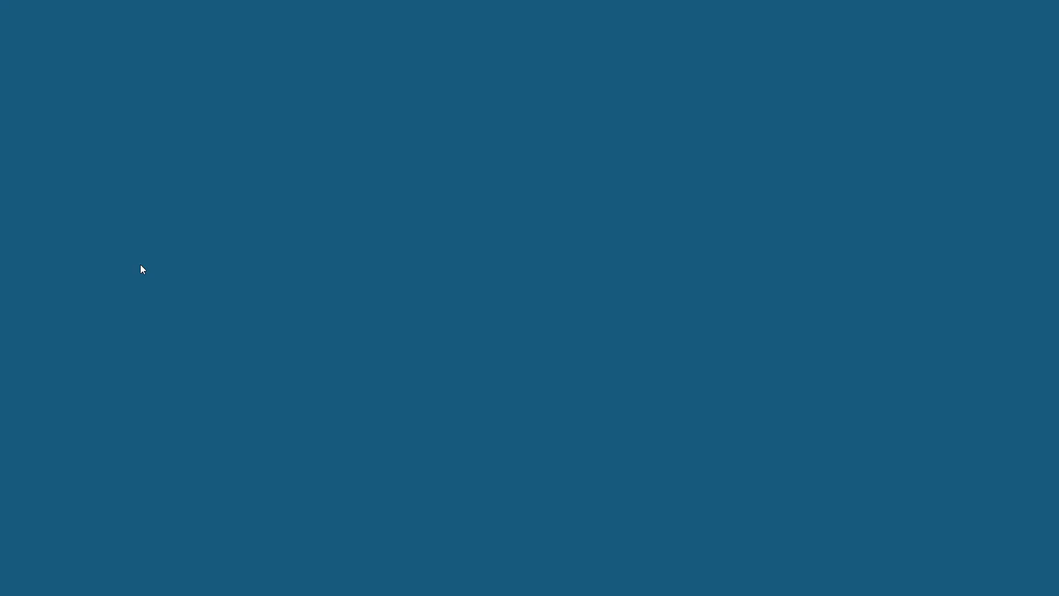
click(476, 366)
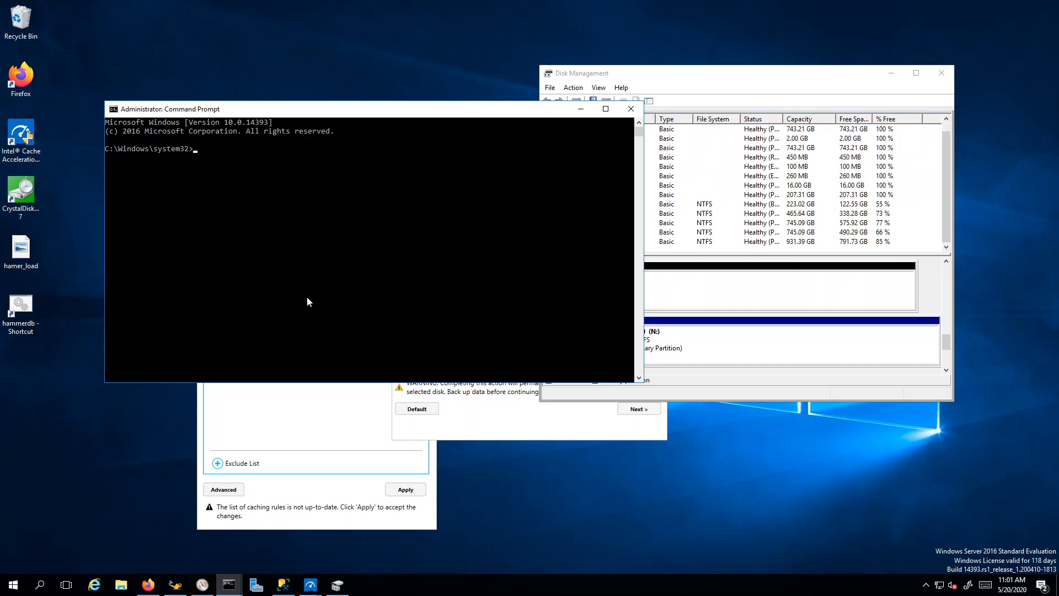
text(isdct show -intelssd)
key(Return)
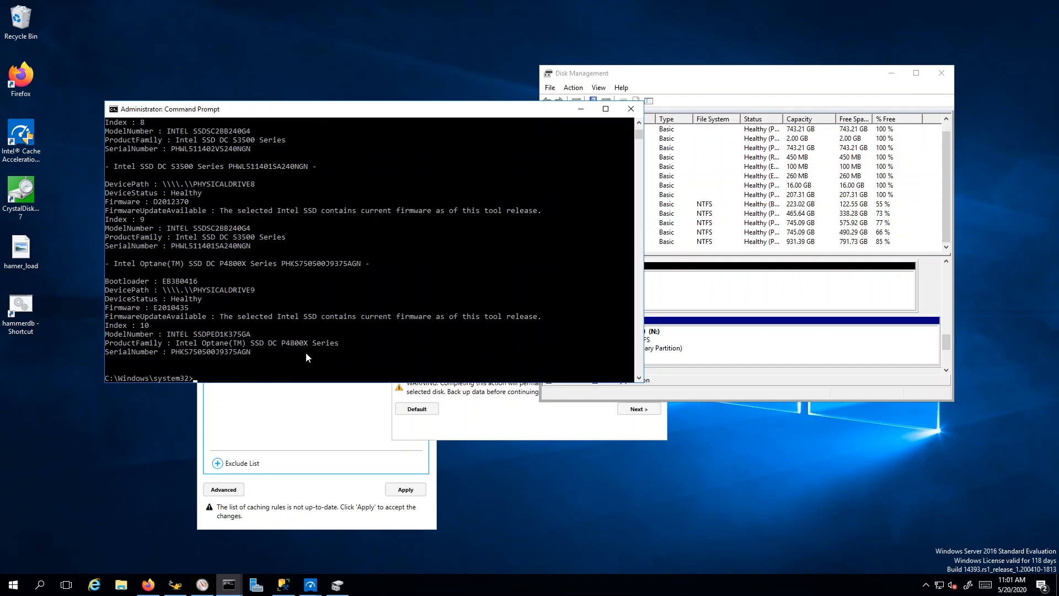
drag(288, 342, 328, 345)
click(205, 352)
Minimize Disk Management and move the Command Prompt window so the setup wizard's disk settings are uncovered.
click(879, 80)
click(890, 74)
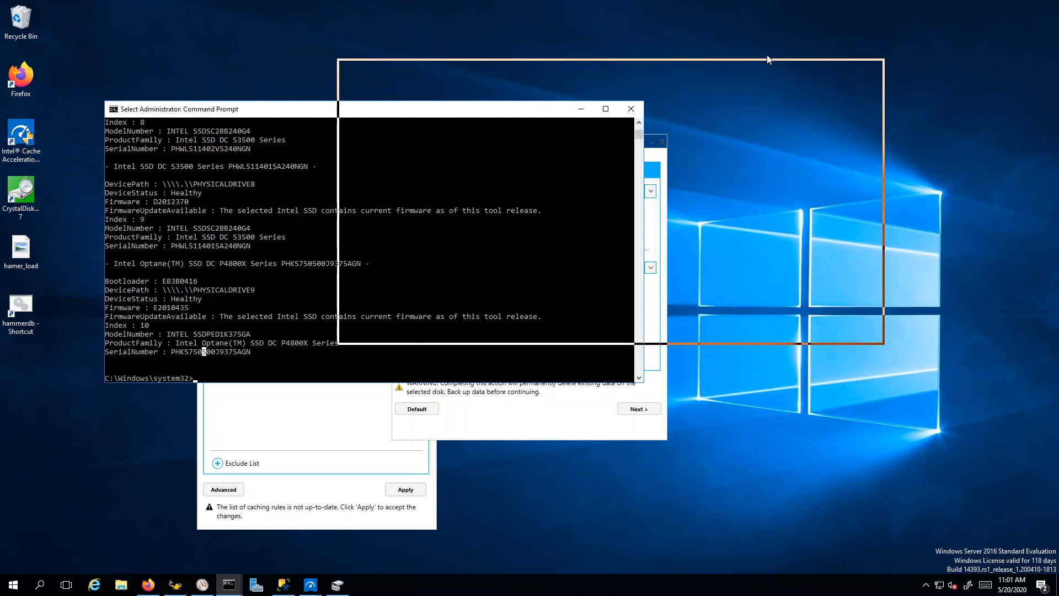
drag(872, 248, 816, 296)
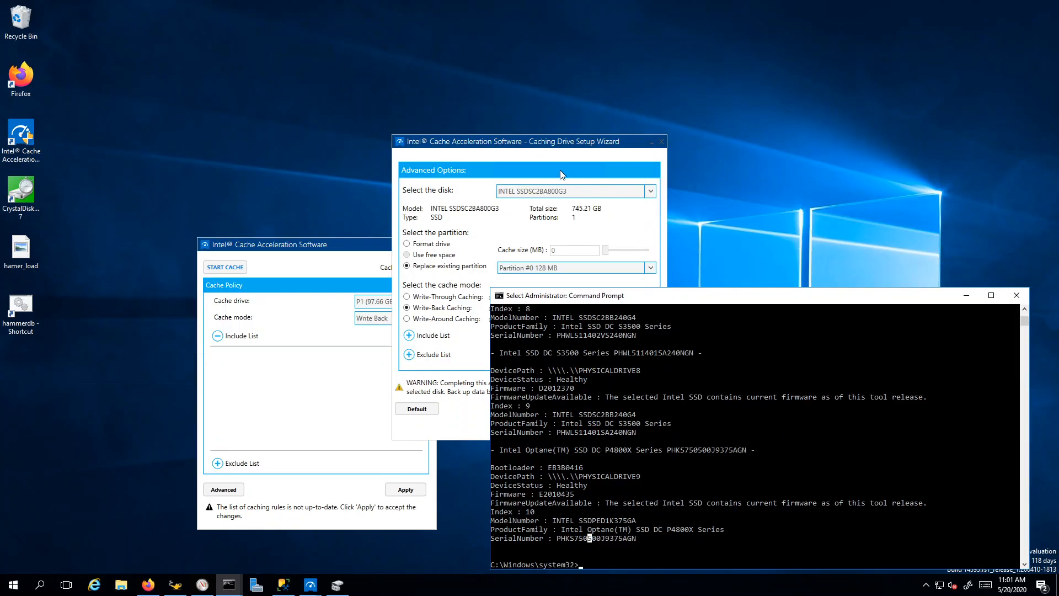
Match the Optane drive's model number with the wizard's disk list and select INTEL SSDPED1K375GA as the caching disk.
click(550, 148)
click(623, 190)
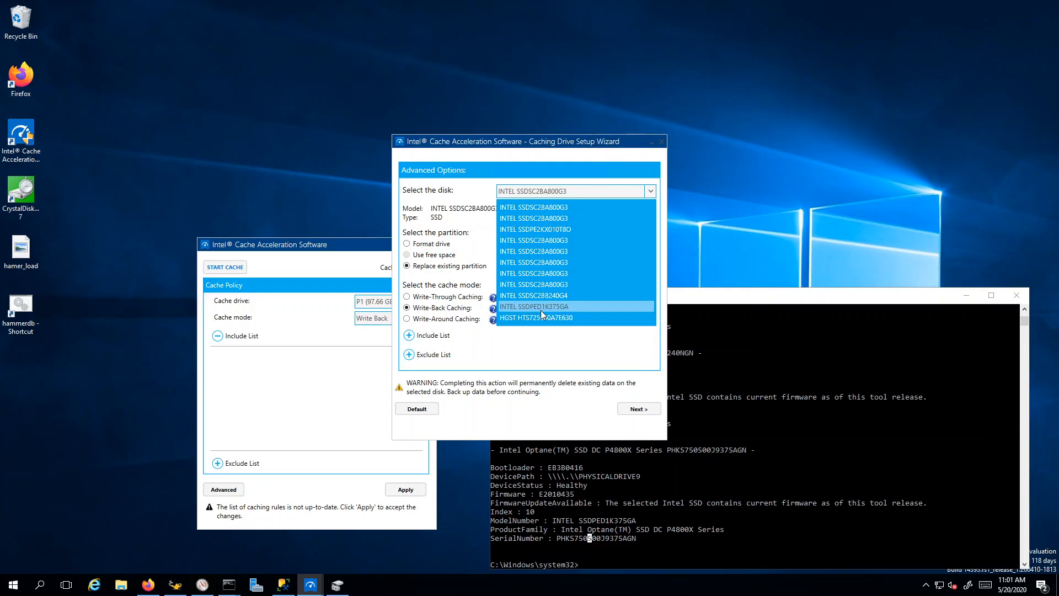
click(608, 527)
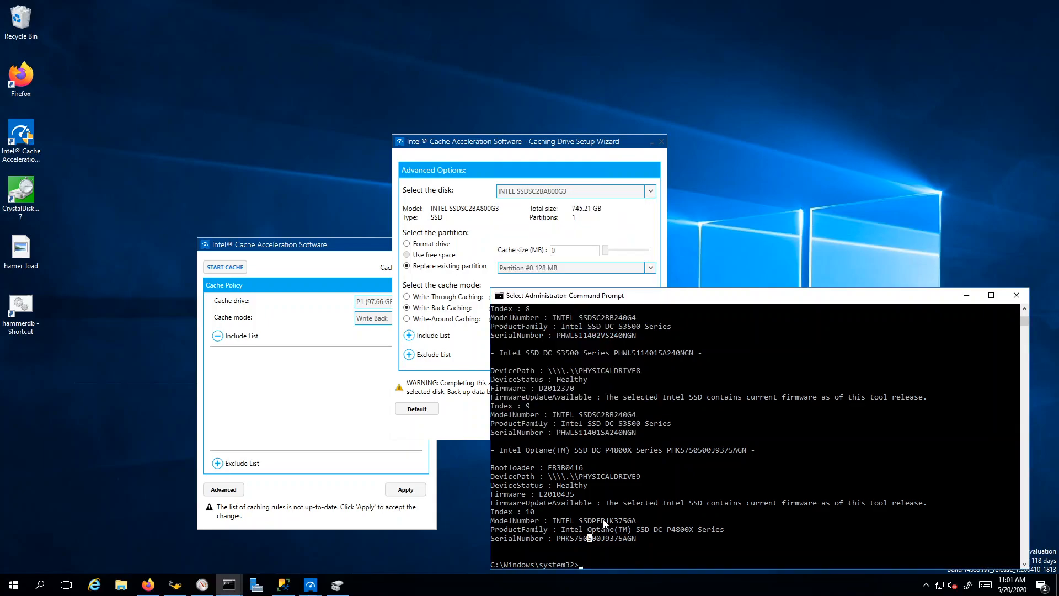
double_click(603, 521)
click(582, 144)
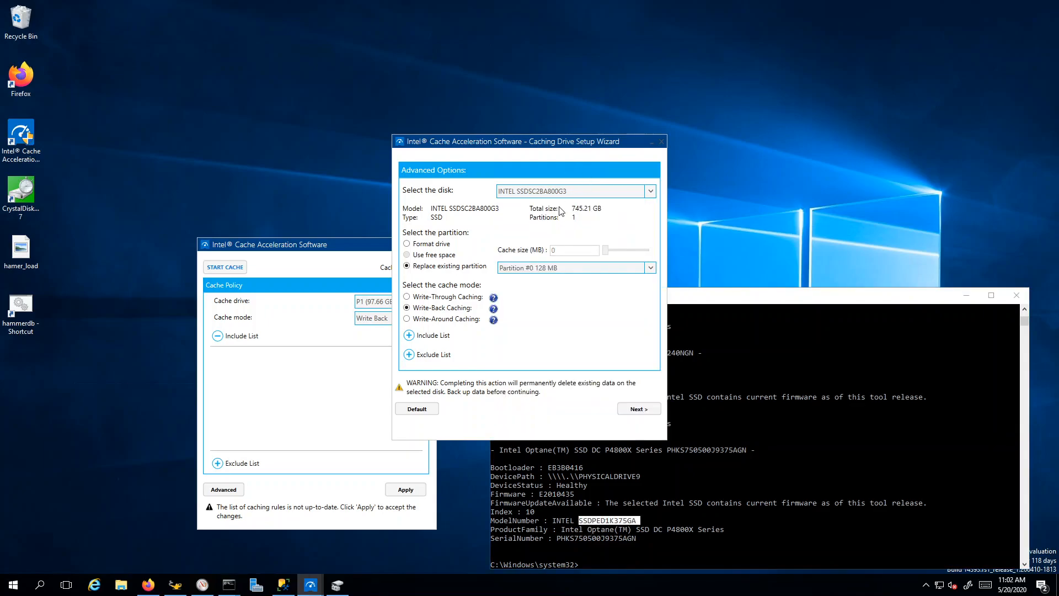
click(561, 191)
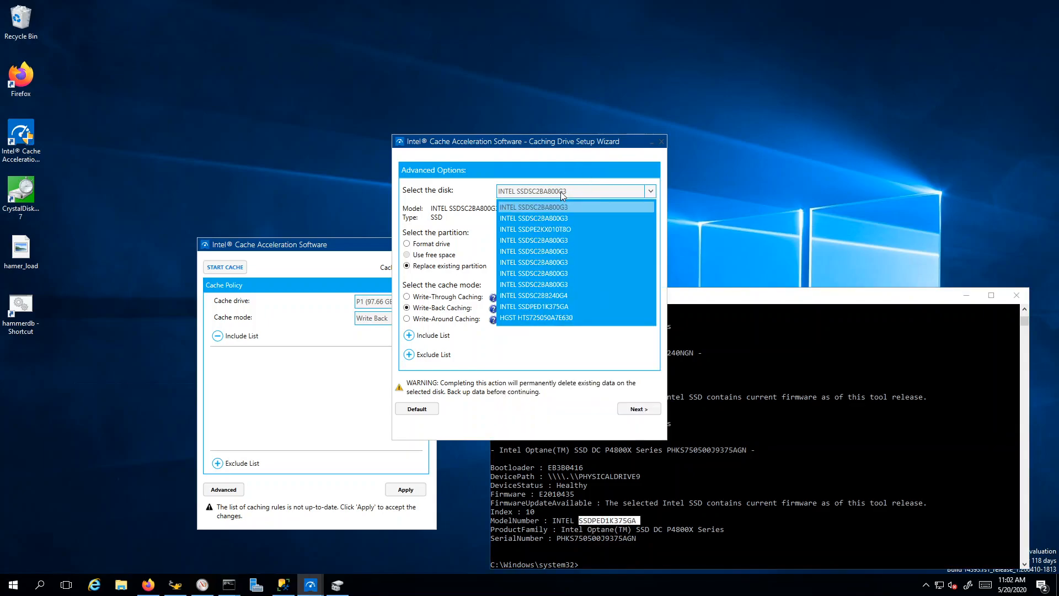
click(550, 308)
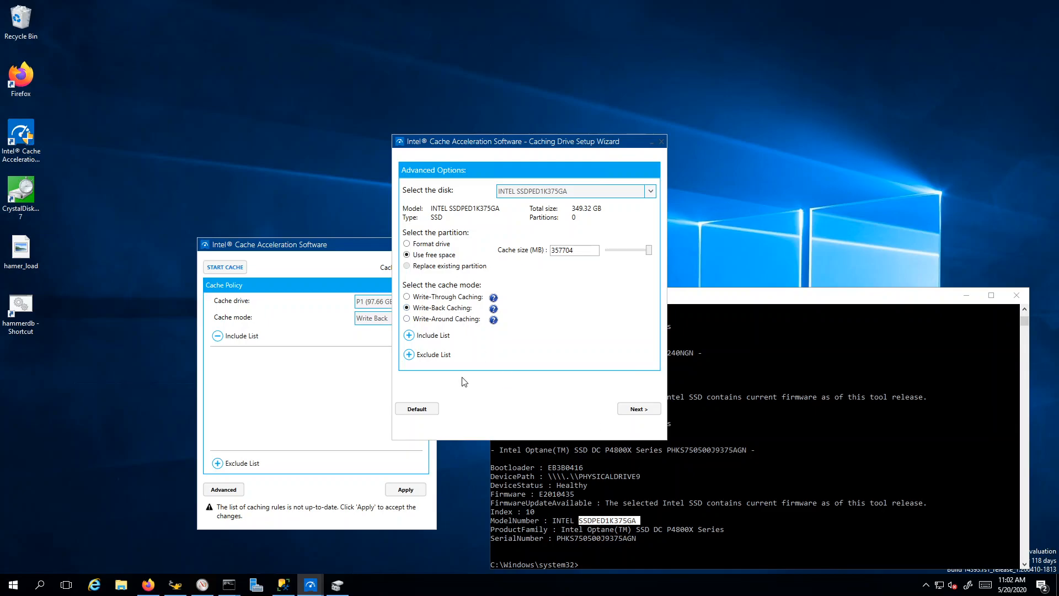
Create the write-back cache on the selected disk's free space and finish the wizard without viewing the release notes or admin guide.
click(639, 408)
click(518, 304)
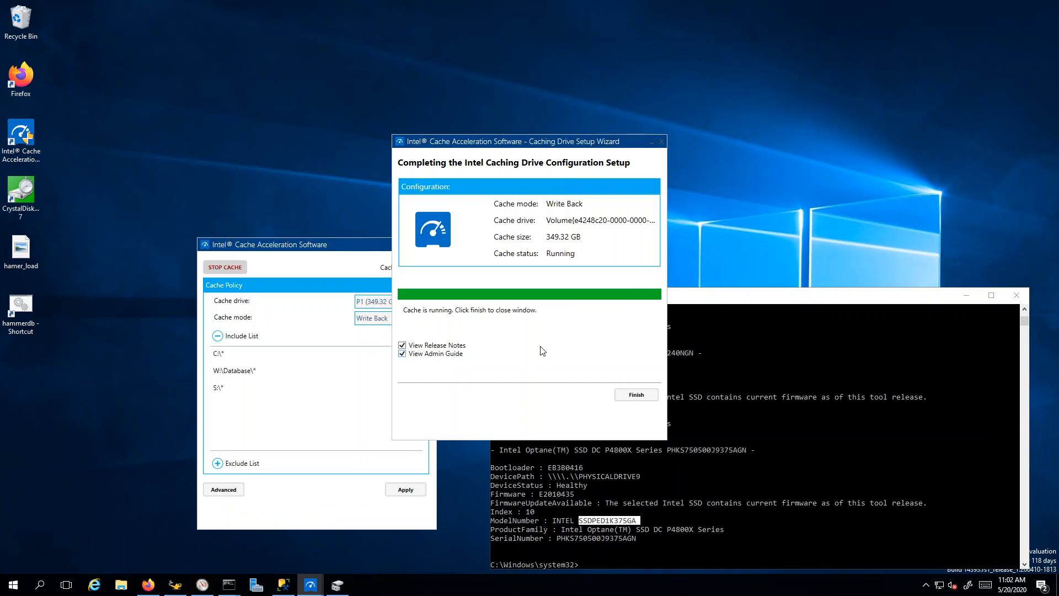
click(405, 354)
click(403, 346)
click(636, 393)
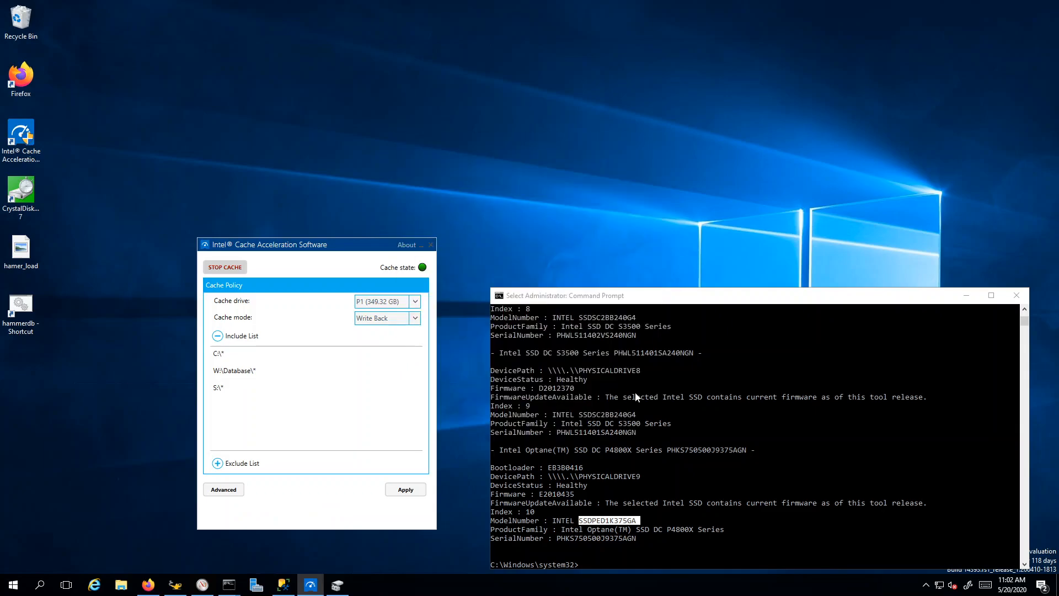
Remove the C:\*, W:\Database\* and S:\* entries from the cache's Include List.
click(290, 357)
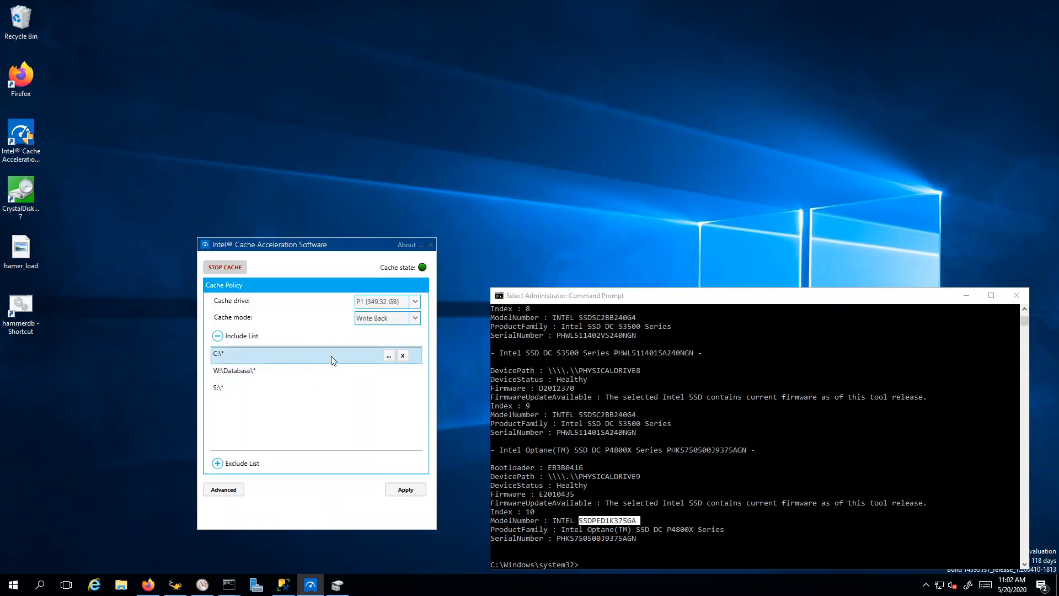
click(403, 355)
click(405, 363)
click(405, 355)
click(406, 359)
click(404, 356)
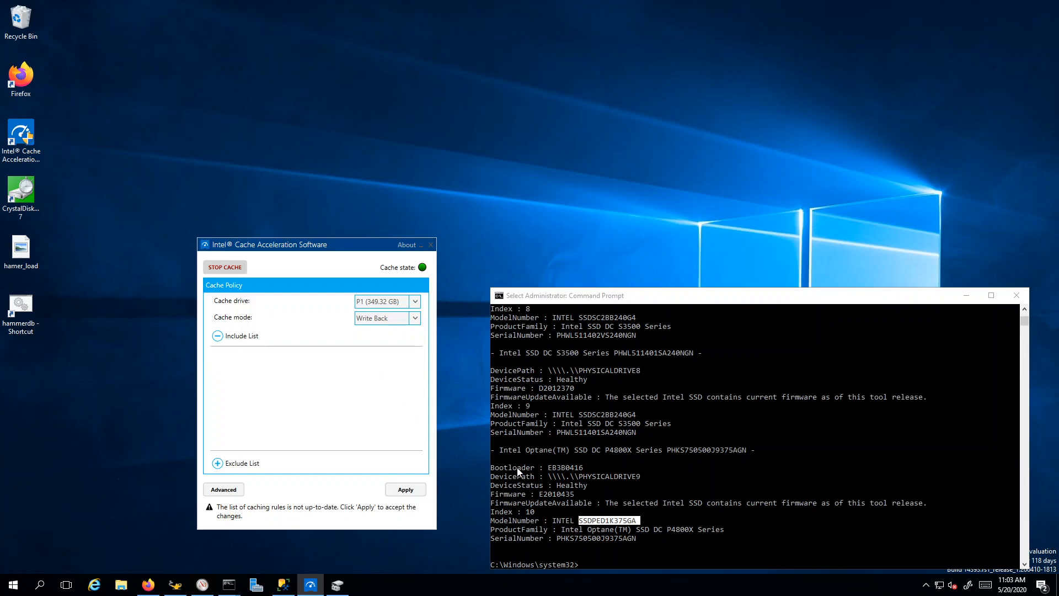
Add the whole HDD_VOL W:\ volume to the cache's Include List.
click(218, 464)
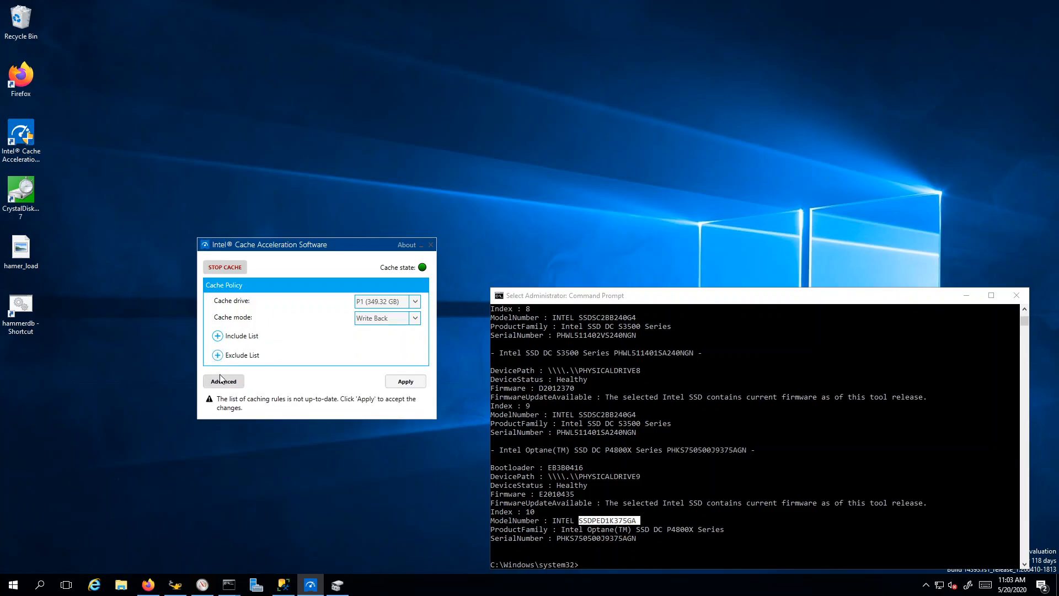
click(218, 337)
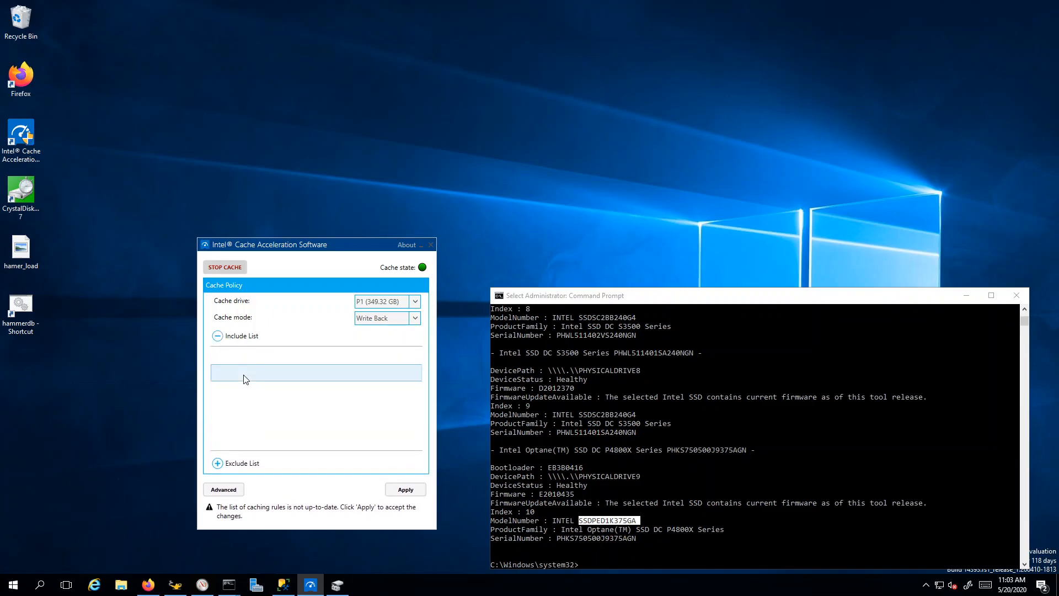
click(403, 355)
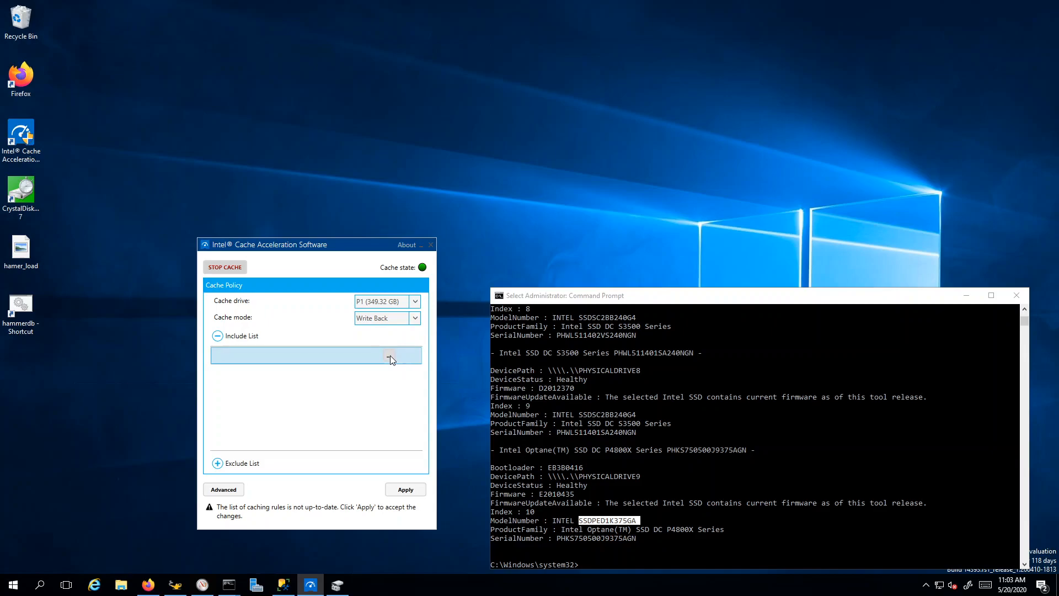
click(391, 375)
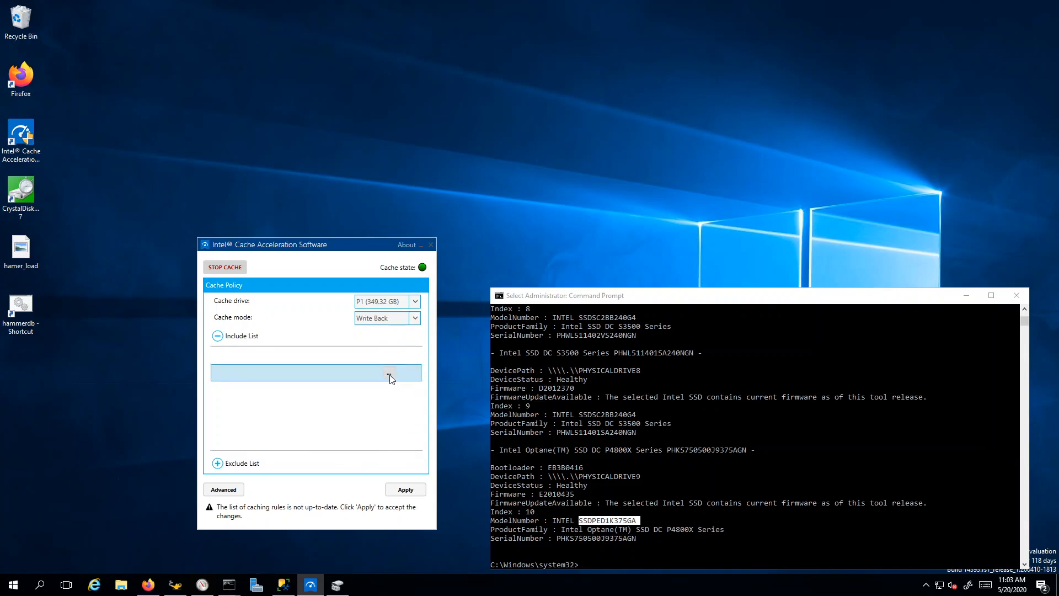
click(389, 374)
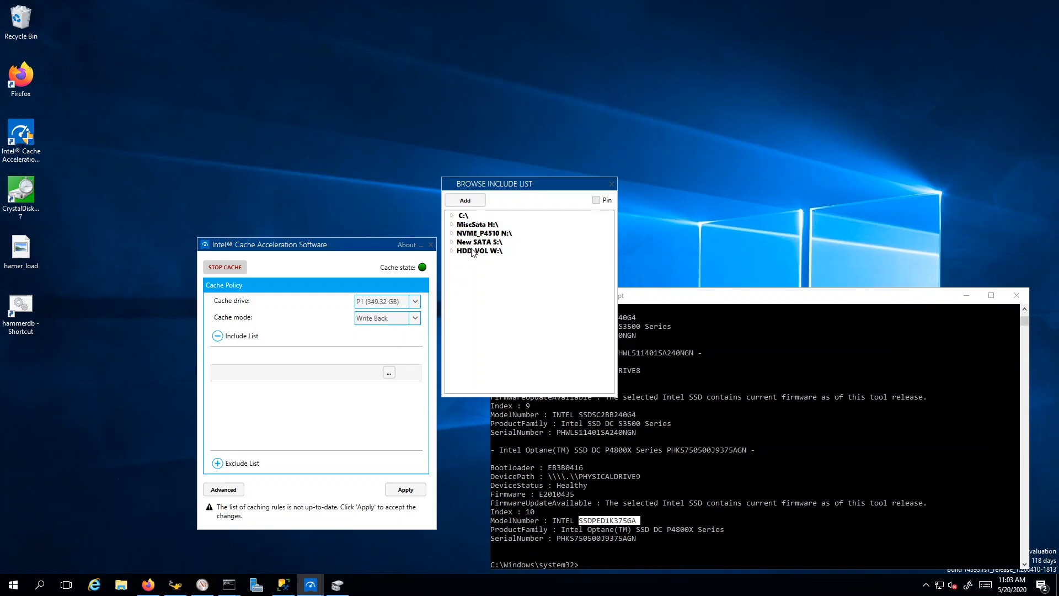
click(451, 242)
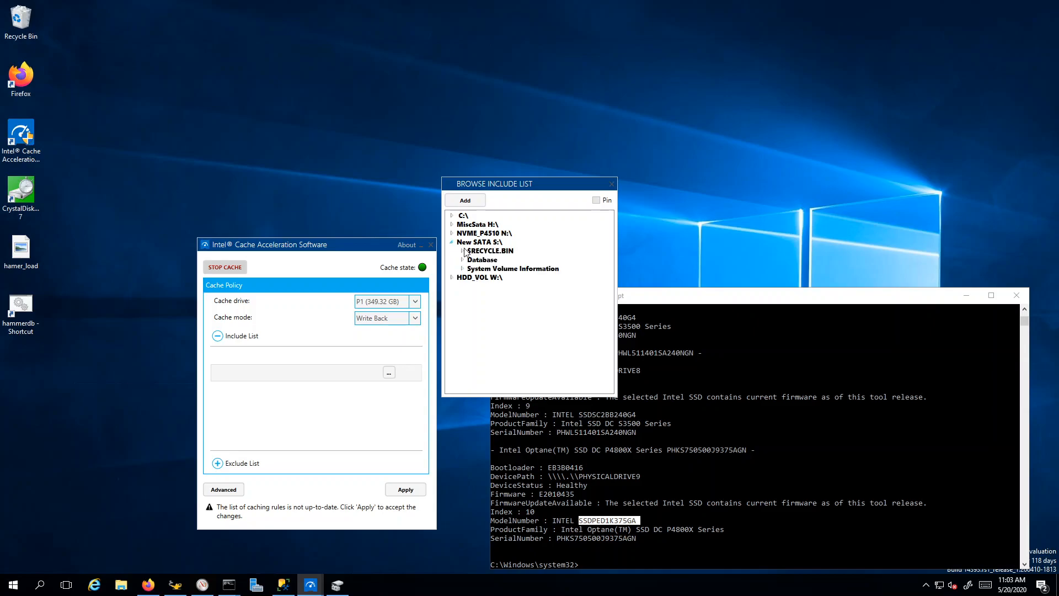
click(475, 243)
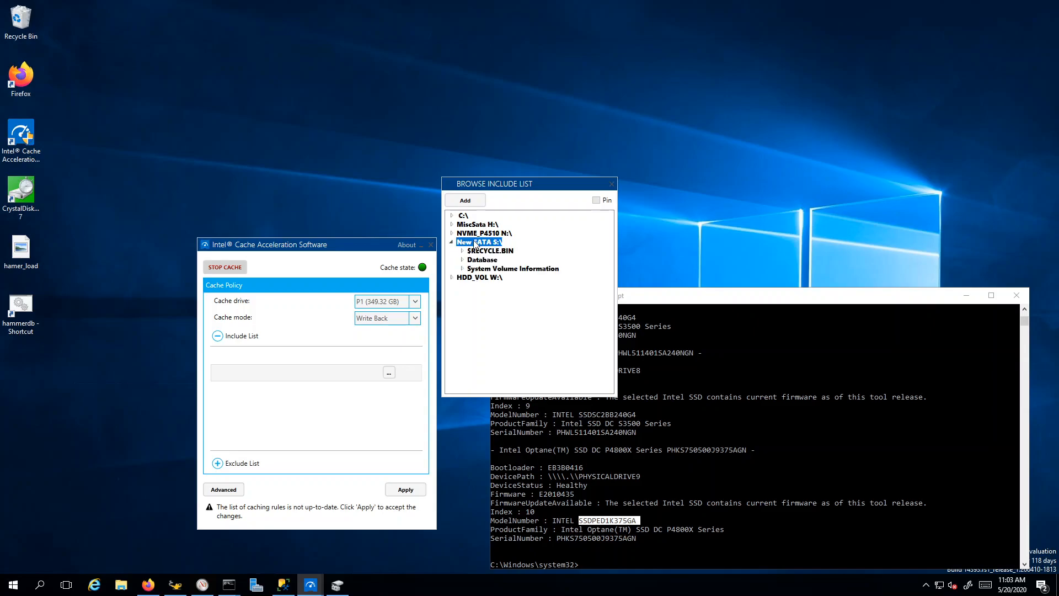
click(469, 279)
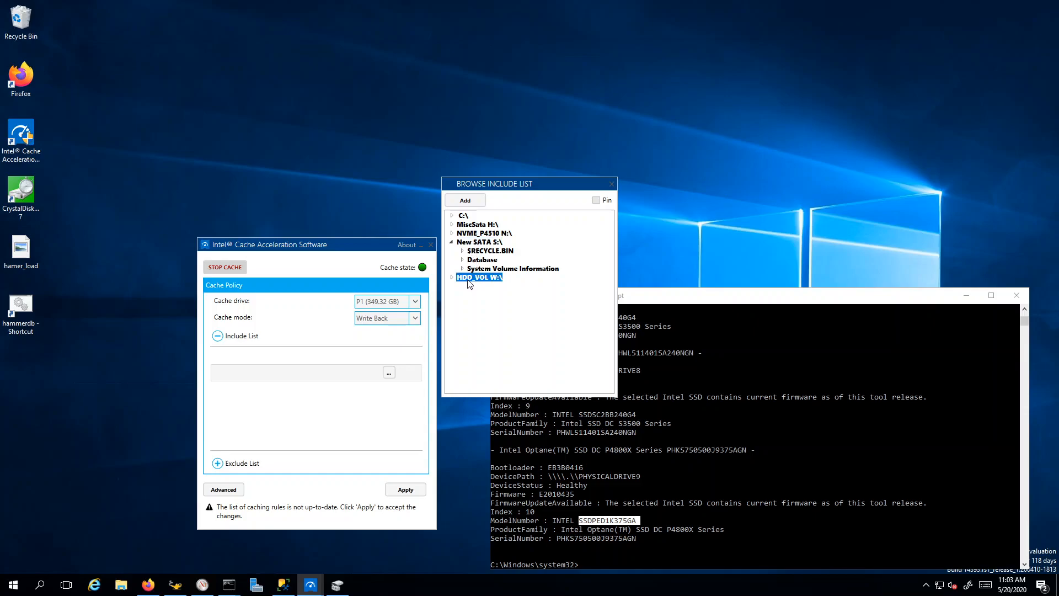
click(449, 201)
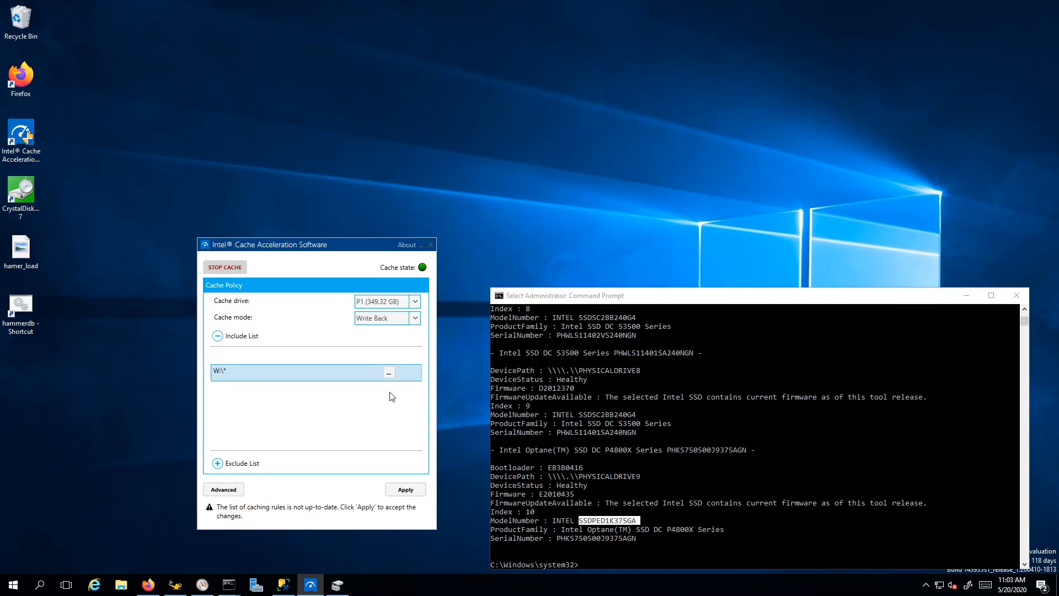
Add the Database folder on the New SATA S:\ volume to the Include List.
click(391, 358)
click(389, 356)
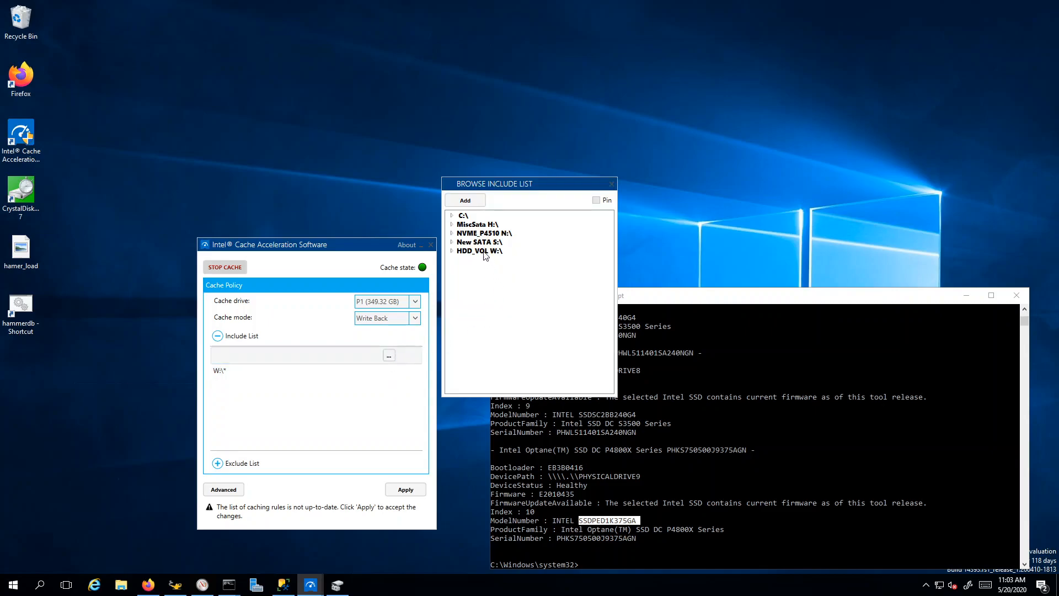
click(452, 242)
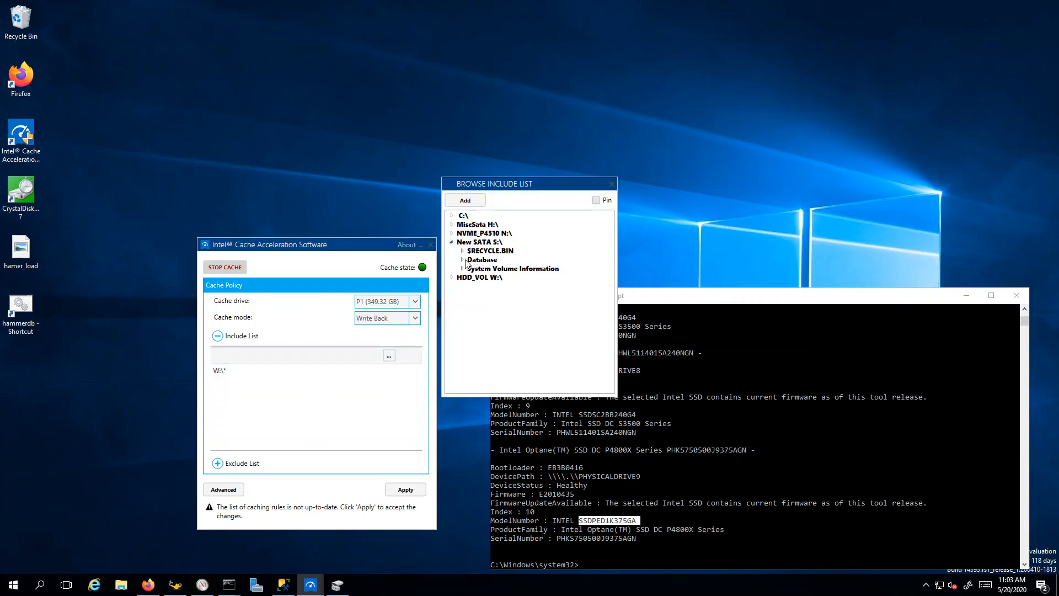
click(477, 259)
click(465, 200)
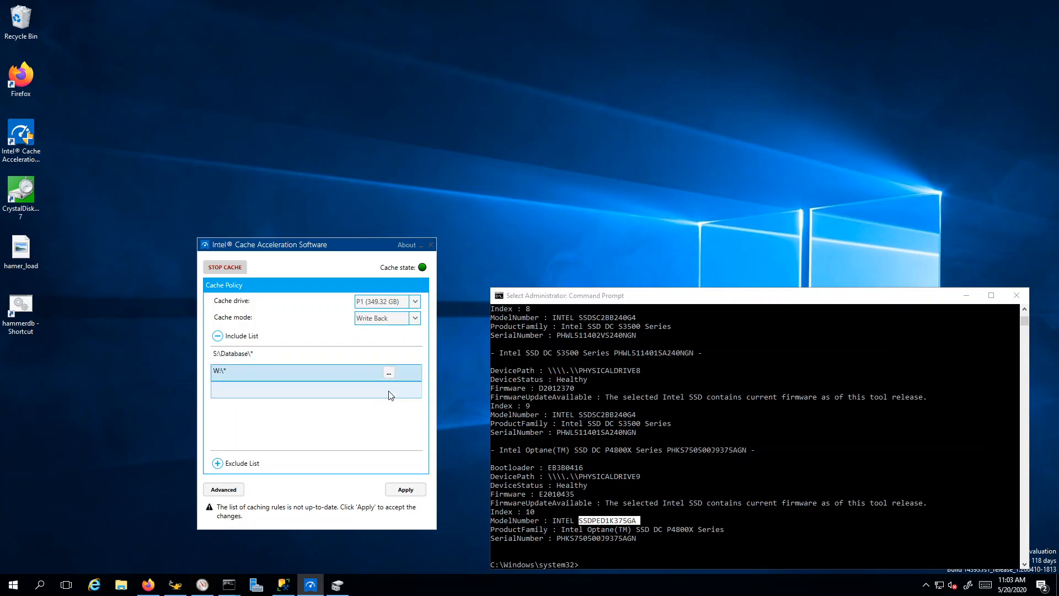
Add the file tpcc_4_100u400w_log.ldf from S:\Database to the Include List as a pinned entry and apply the caching rules.
click(390, 394)
click(390, 391)
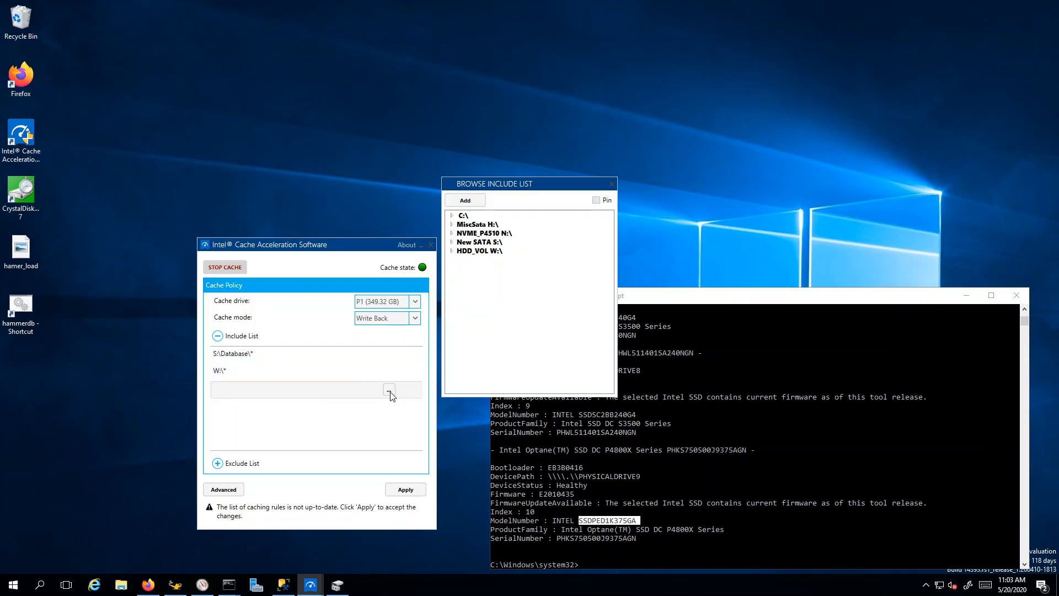
click(452, 242)
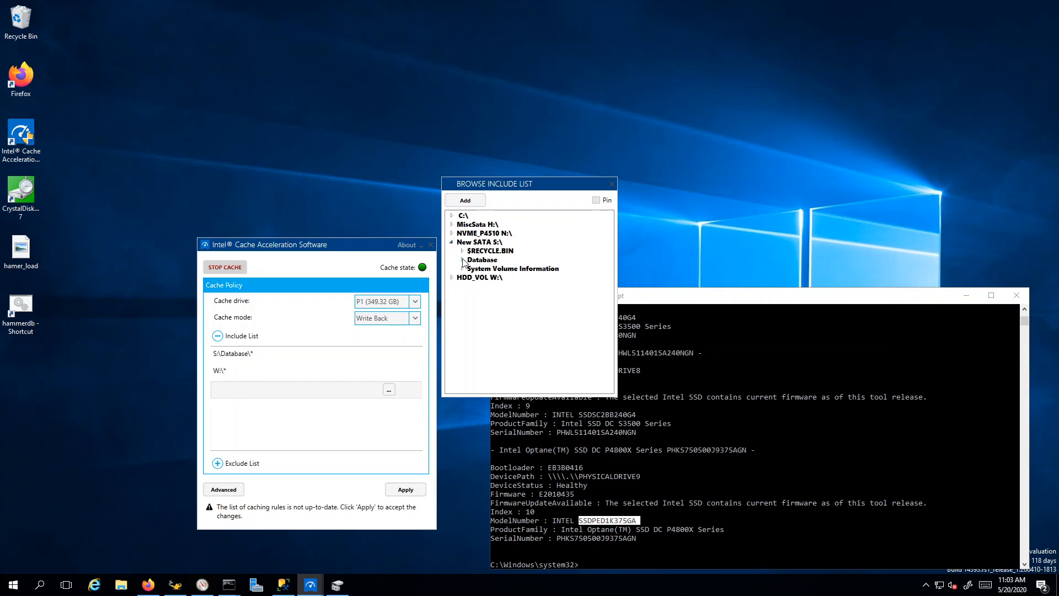
click(463, 260)
scroll(558, 325, down, 10)
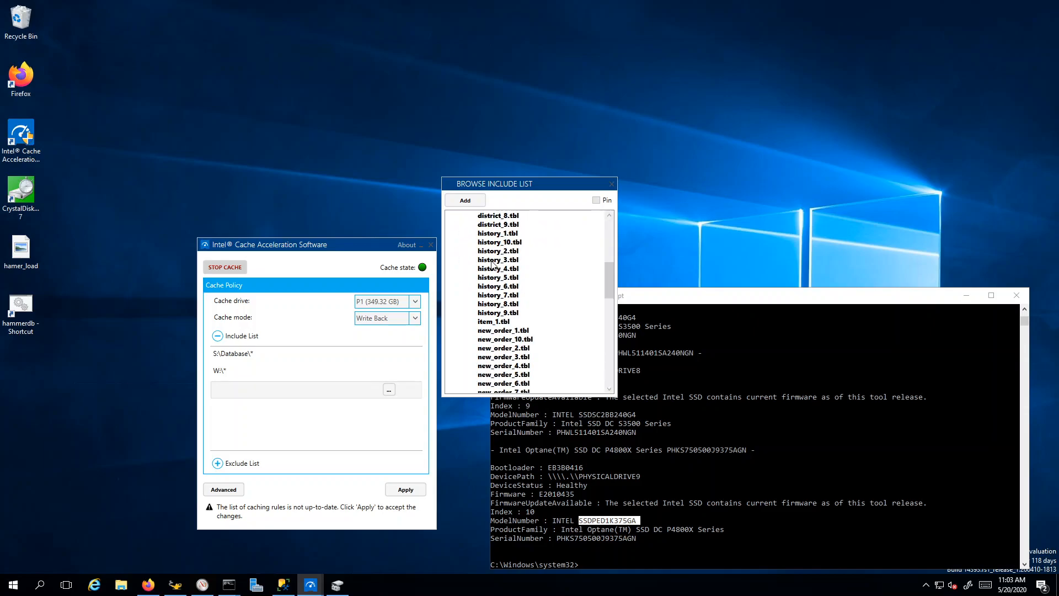
scroll(491, 283, down, 10)
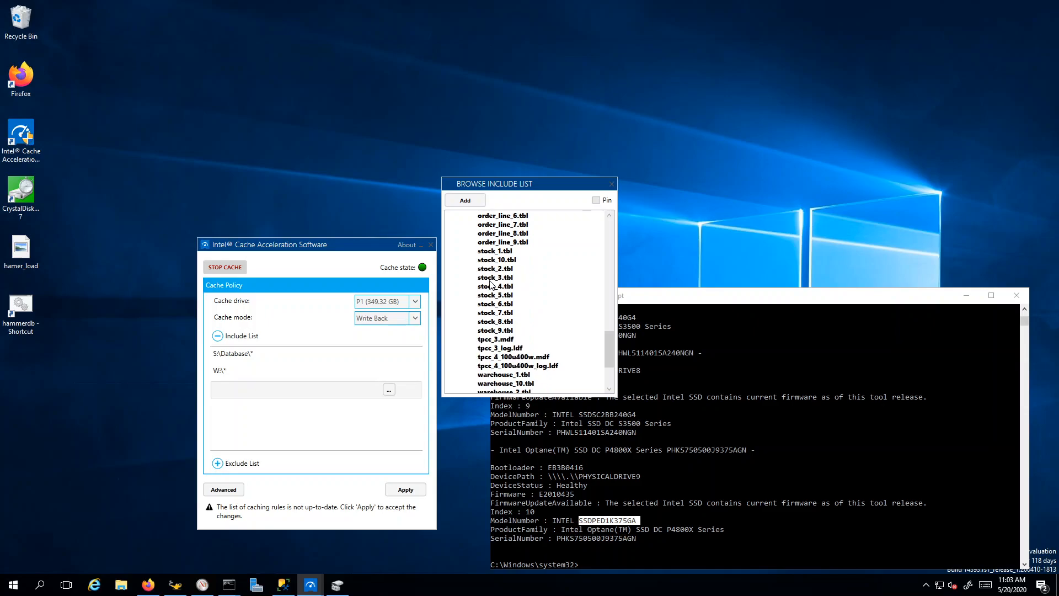
click(536, 313)
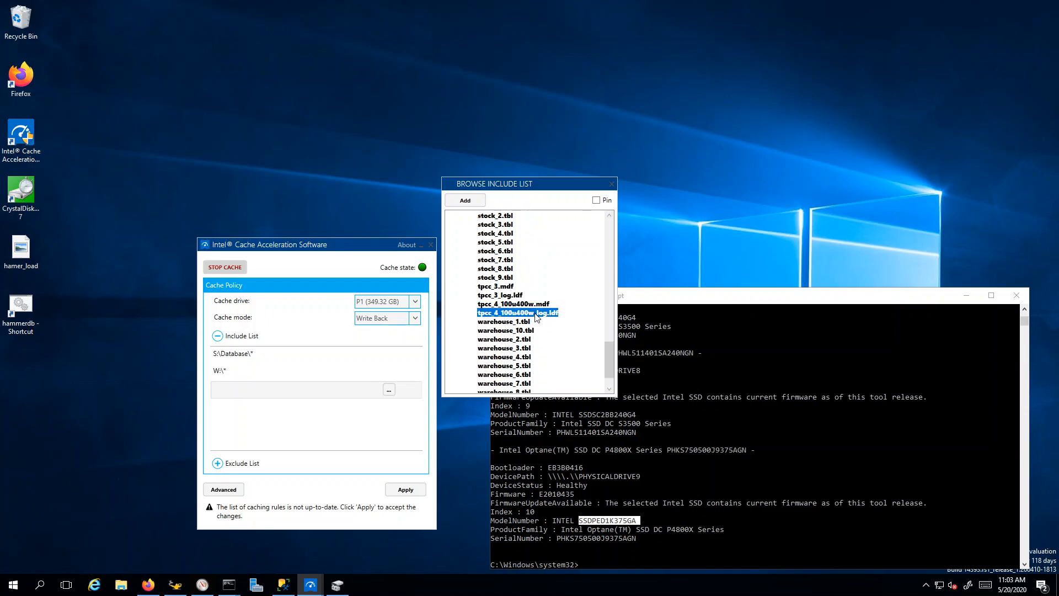
click(599, 201)
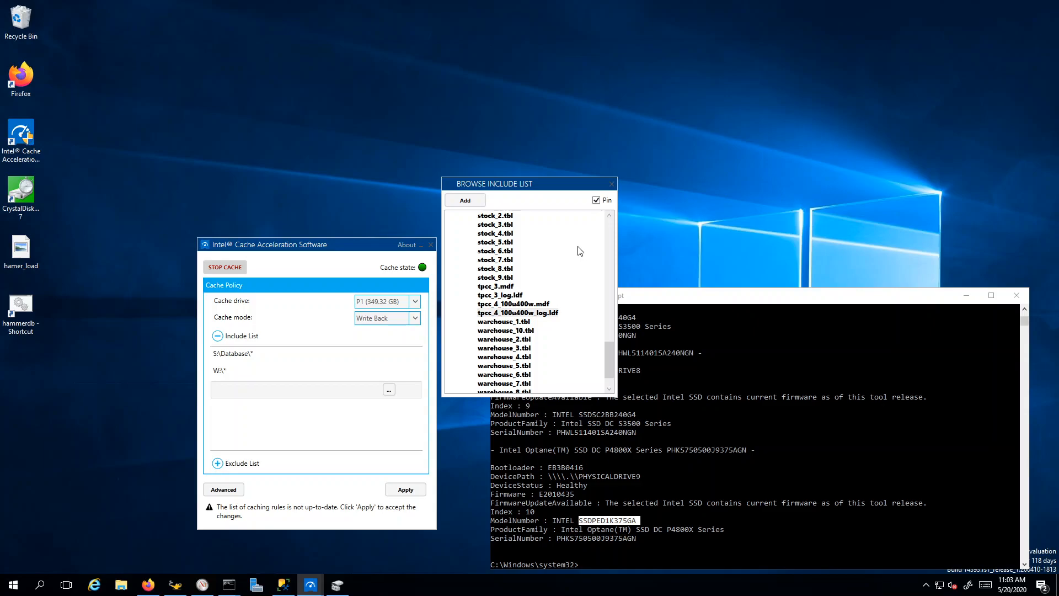
click(465, 202)
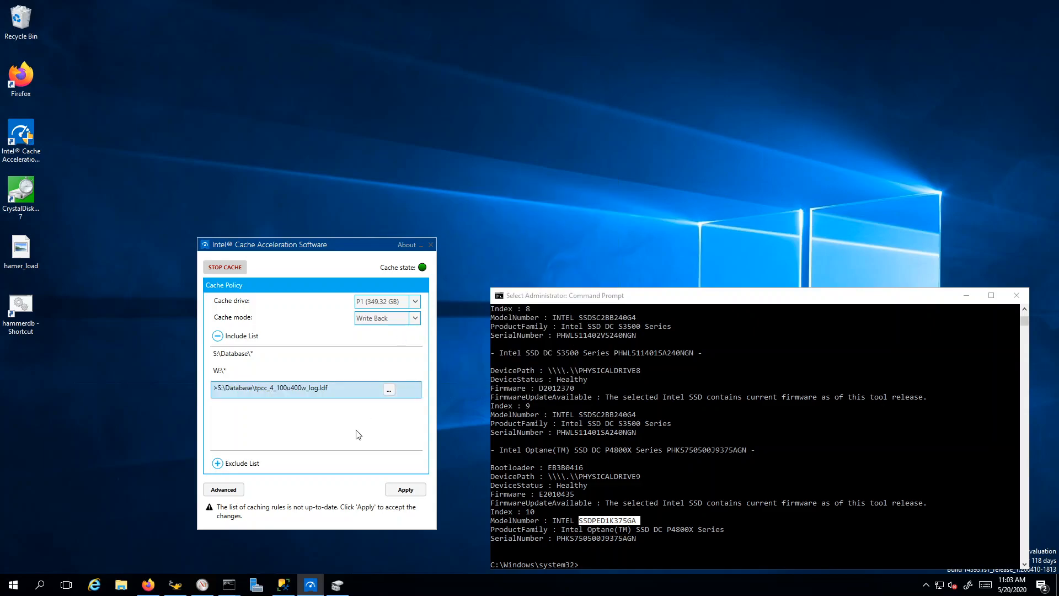
click(406, 489)
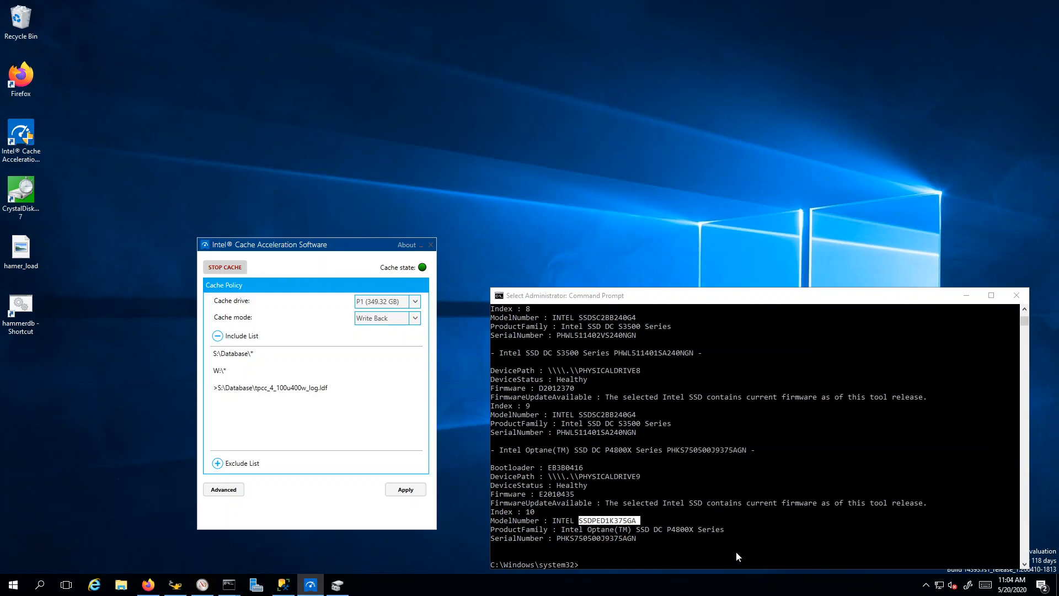
Switch to the Command Prompt in the Cache Acceleration Software folder and show the command help with IntelCASCLI.exe -H.
click(705, 563)
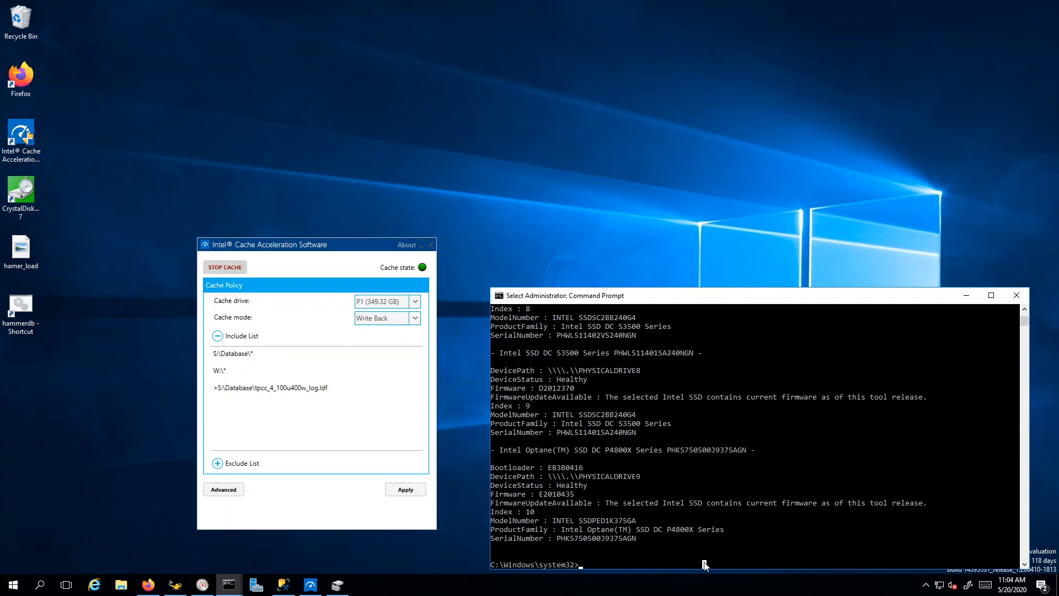
drag(694, 547, 694, 548)
click(227, 584)
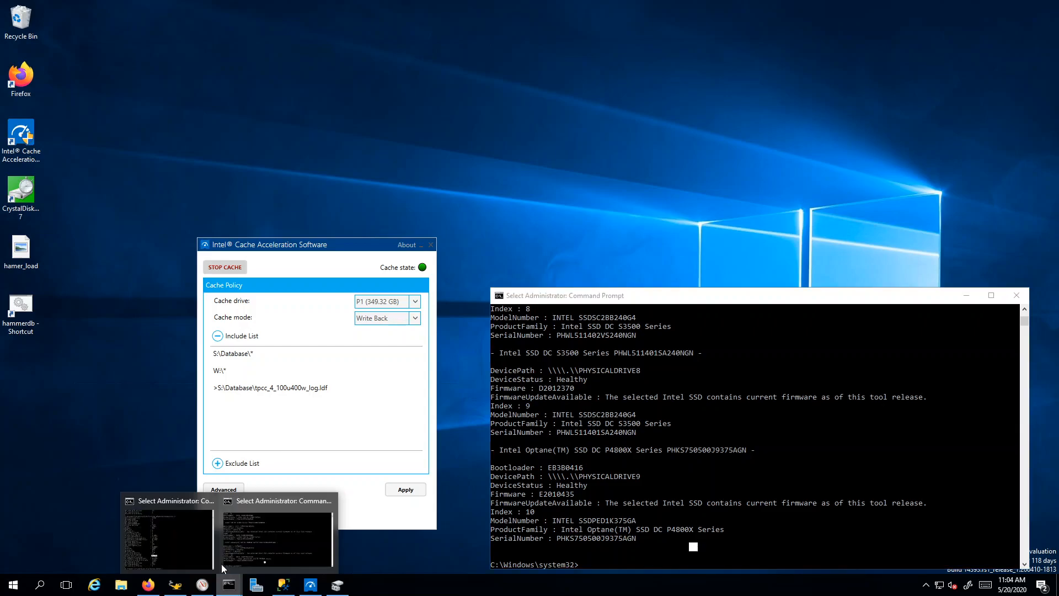
click(181, 534)
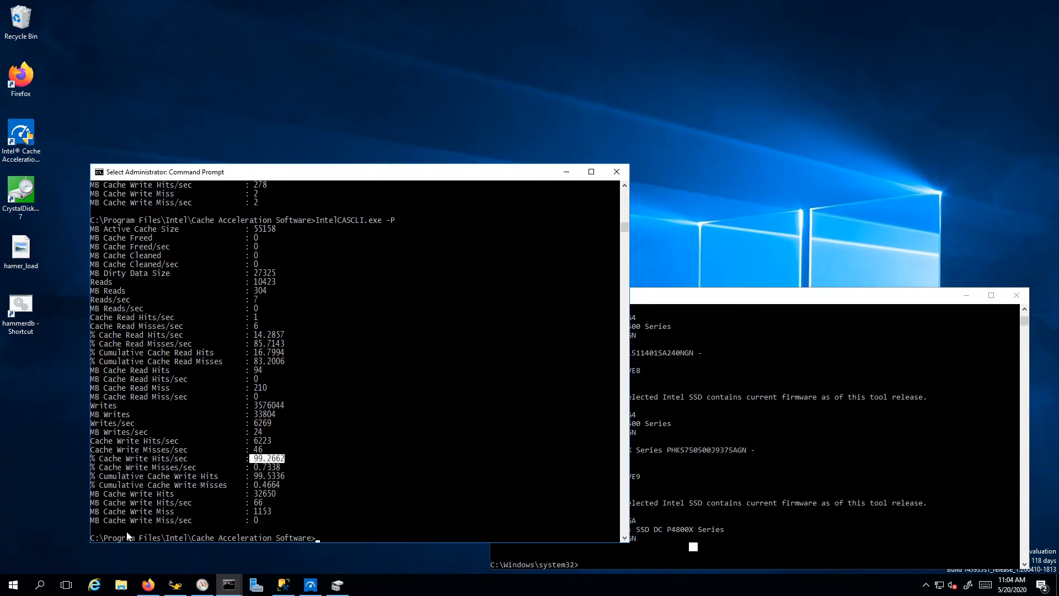
drag(113, 539, 186, 544)
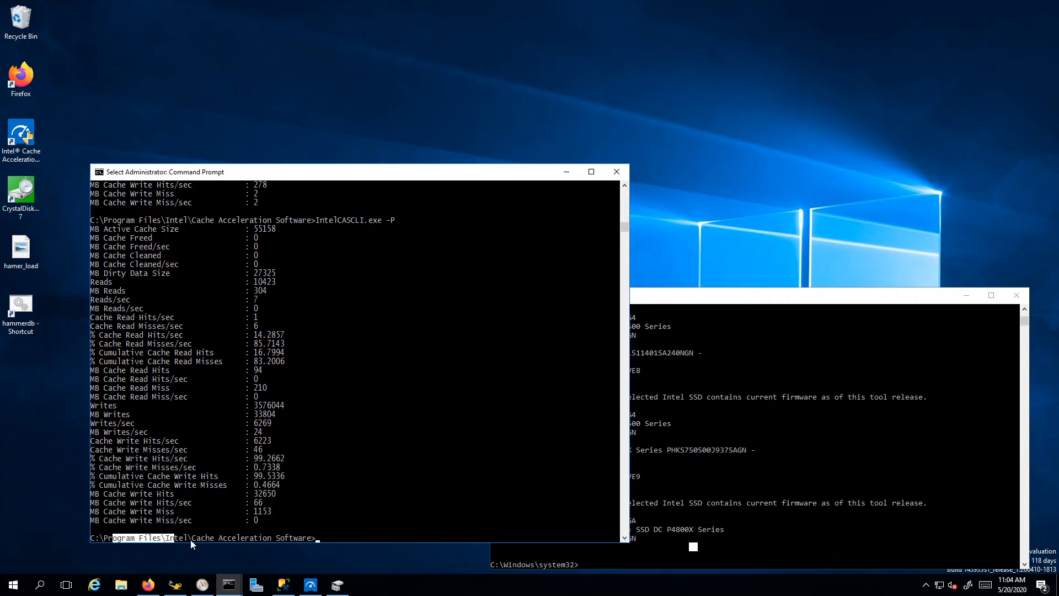
click(343, 531)
key(Escape)
key(Up)
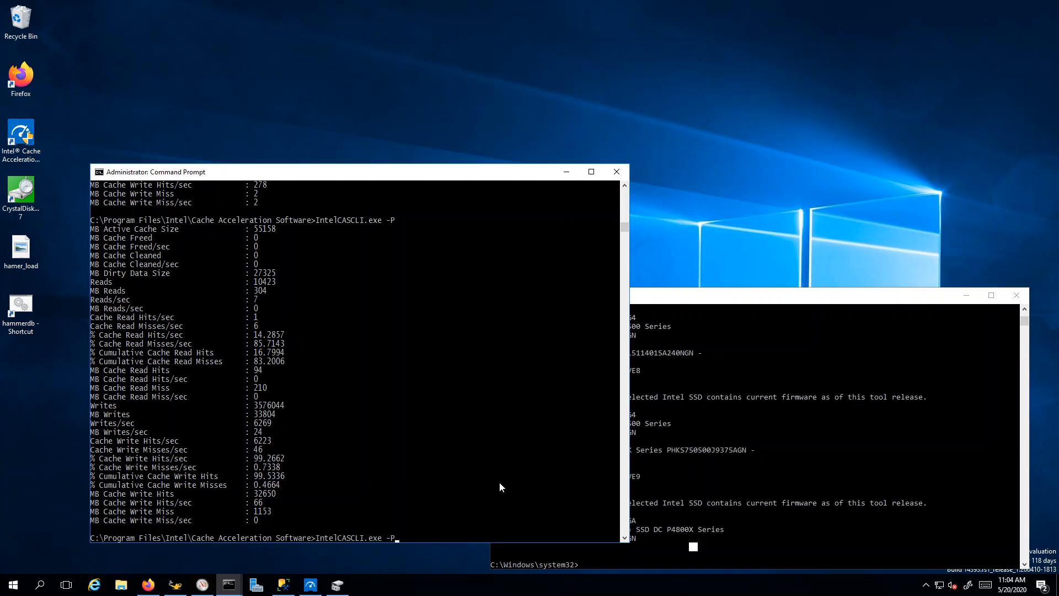
key(BackSpace)
text(H)
key(Return)
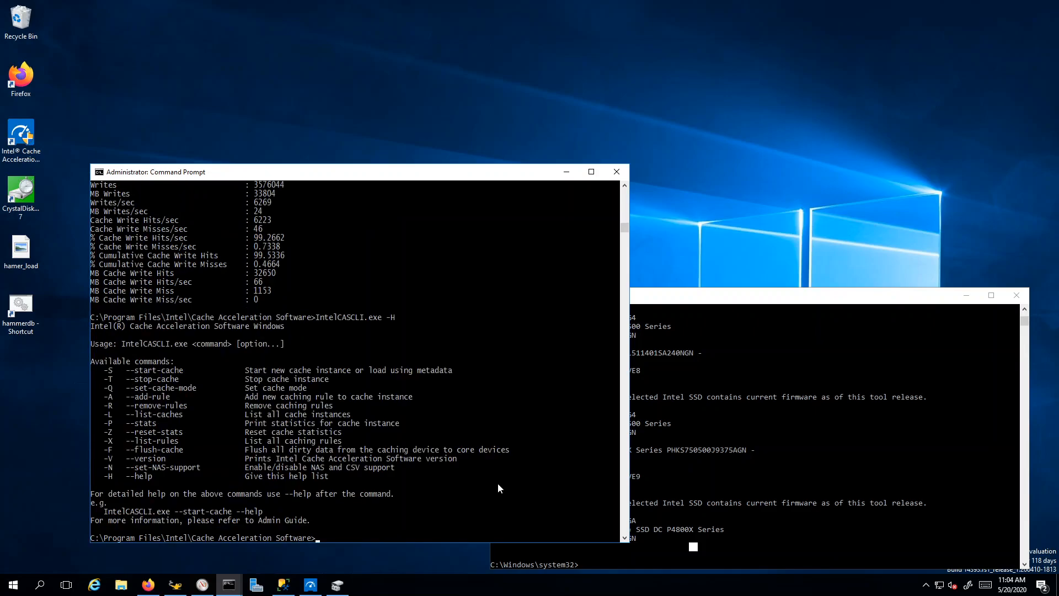
List all cache instances with IntelCASCLI.exe -L.
key(Up)
key(BackSpace)
text(LI.exe -L)
key(Return)
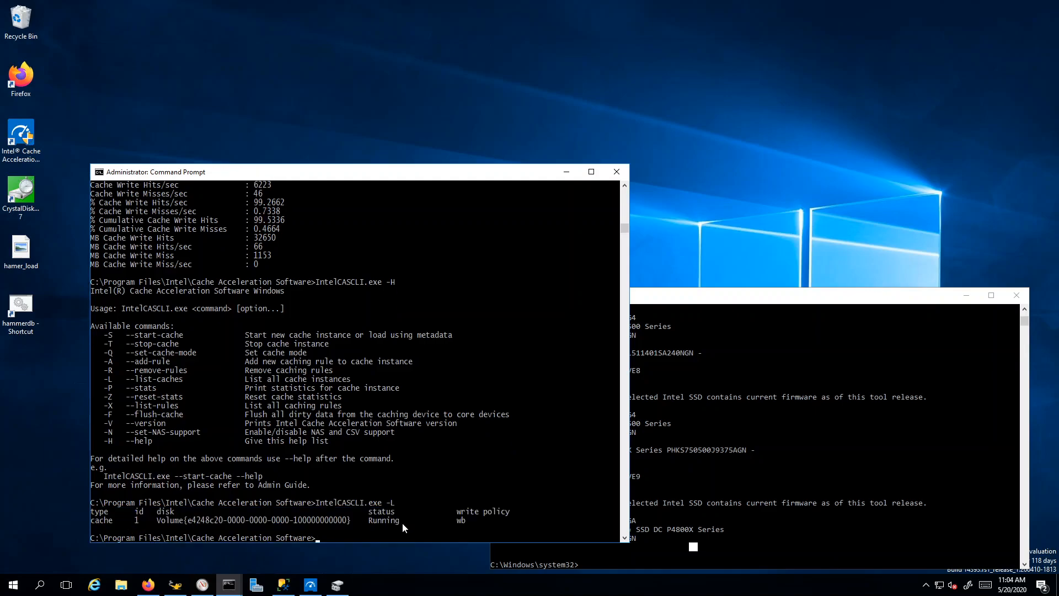
Print the cache statistics with IntelCASCLI.exe -P and point out the active cache size.
key(Up)
key(BackSpace)
text(P)
key(Return)
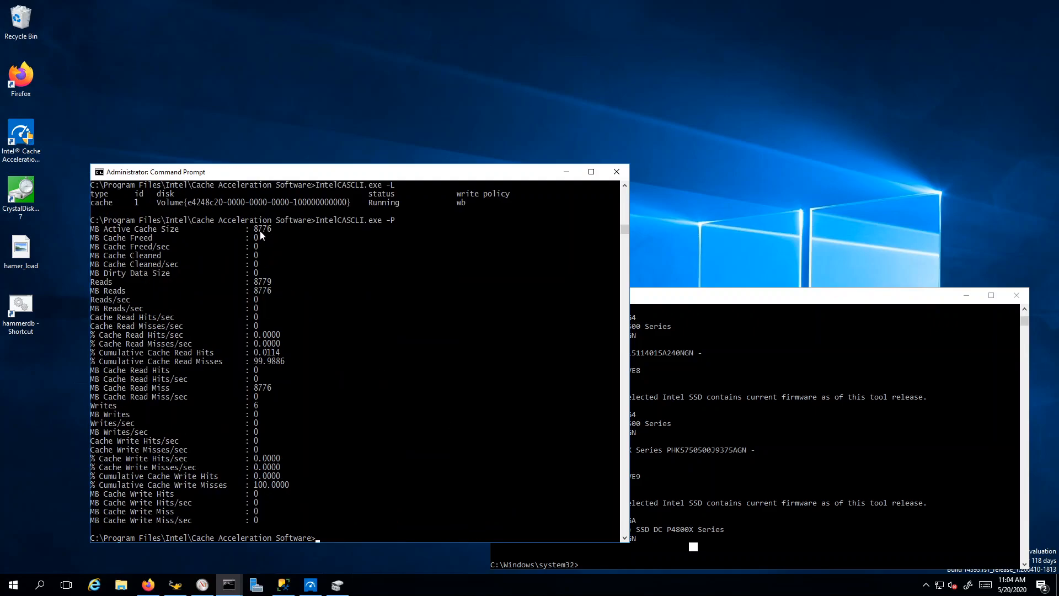
drag(258, 228, 254, 229)
Show the IntelCASCLI.exe -H command help again and return to the Intel Cache Acceleration Software window.
key(Up)
key(BackSpace)
text(H)
key(Return)
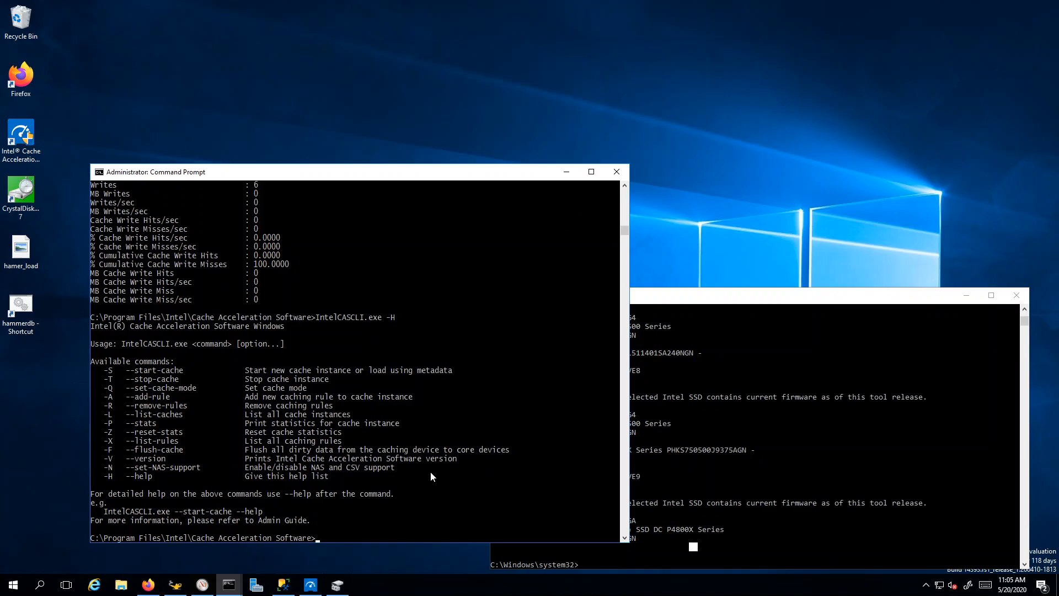
click(309, 586)
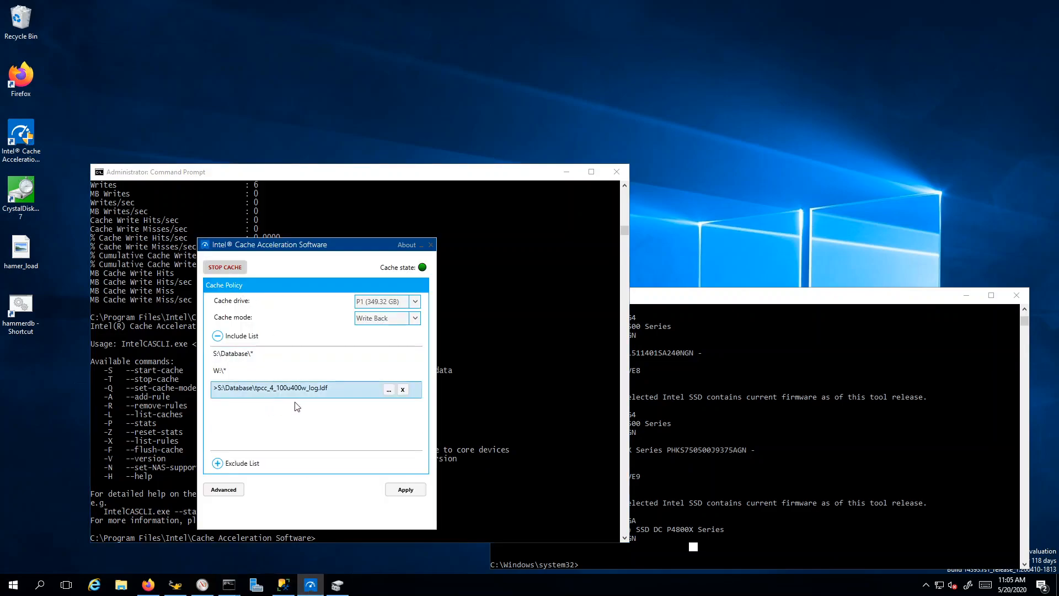
click(406, 409)
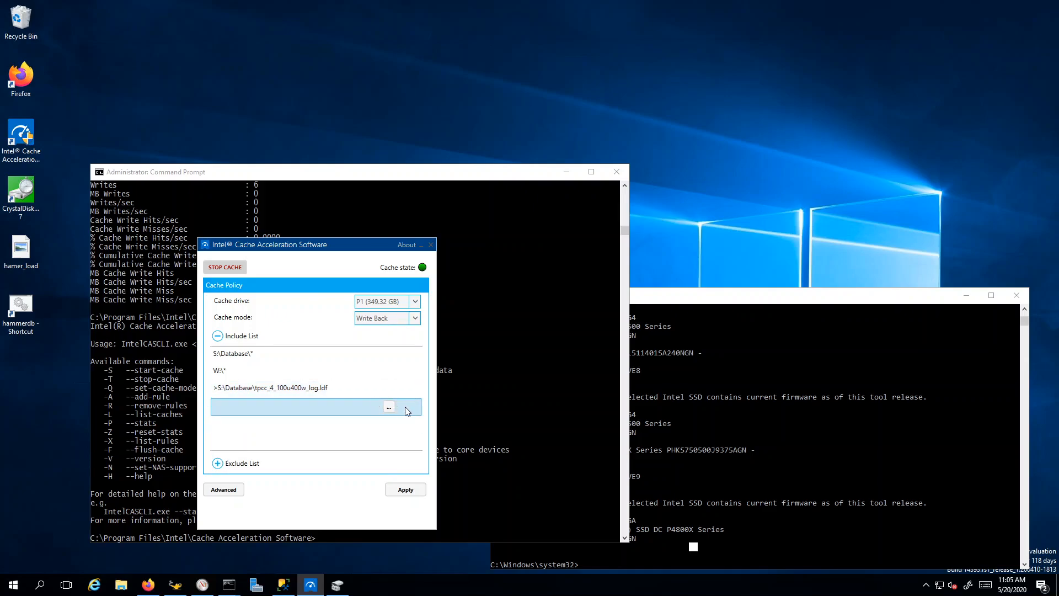
click(389, 407)
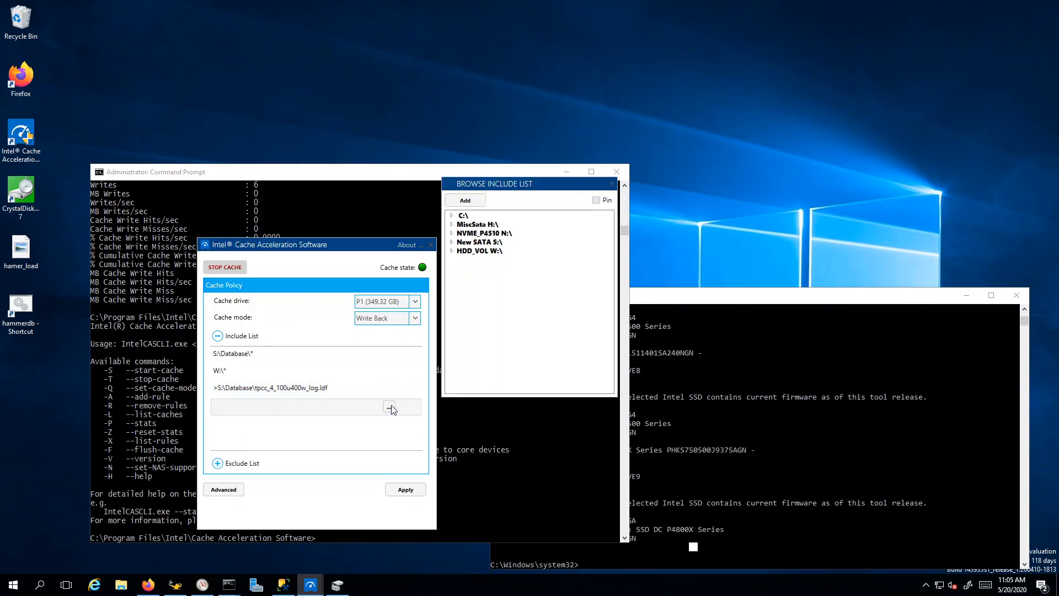
click(481, 245)
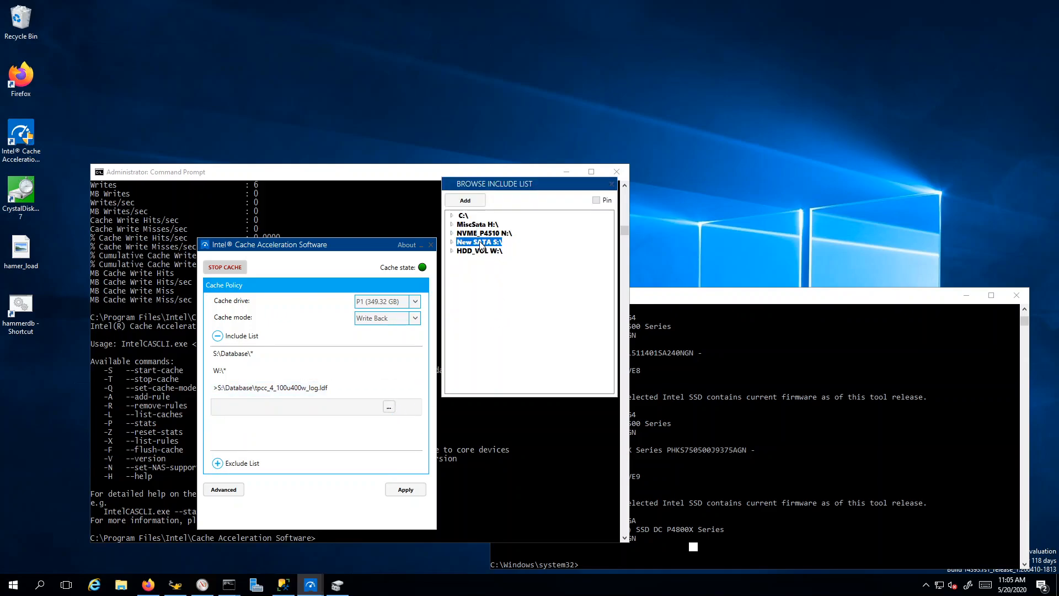
click(612, 184)
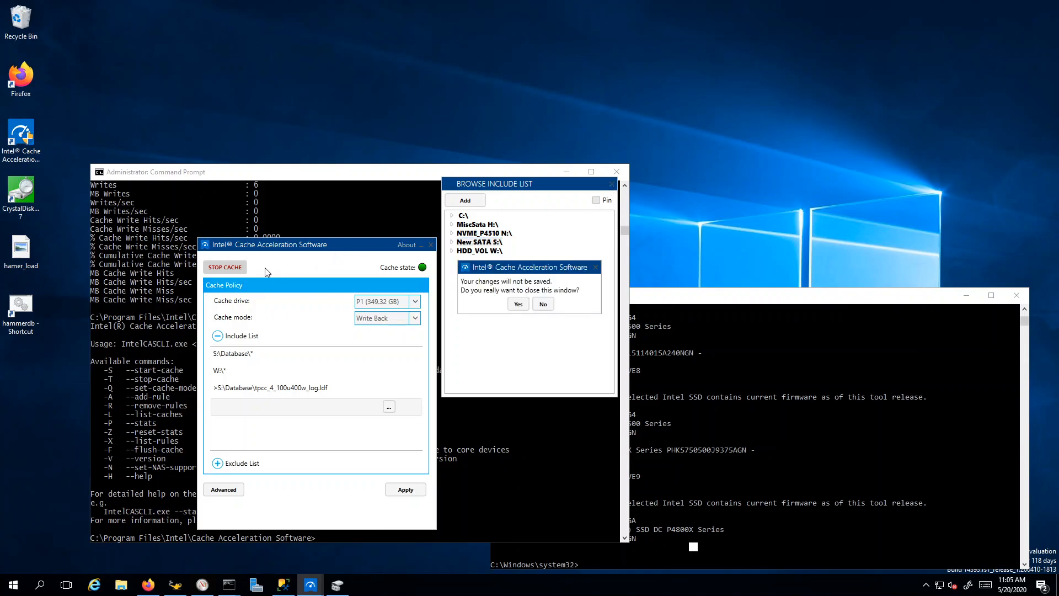
click(511, 304)
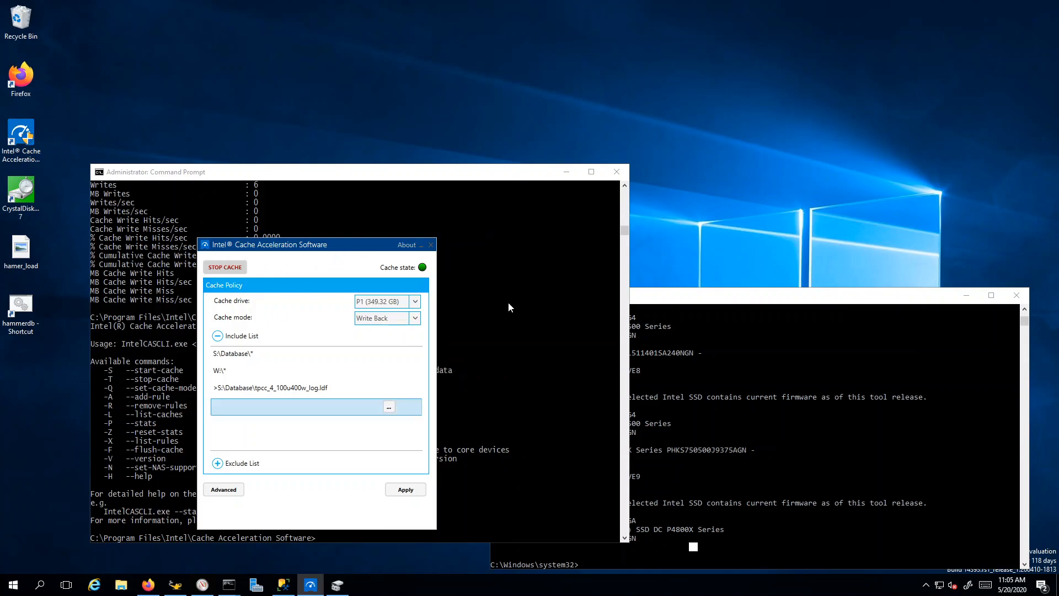
Stop the running write-back cache.
click(228, 266)
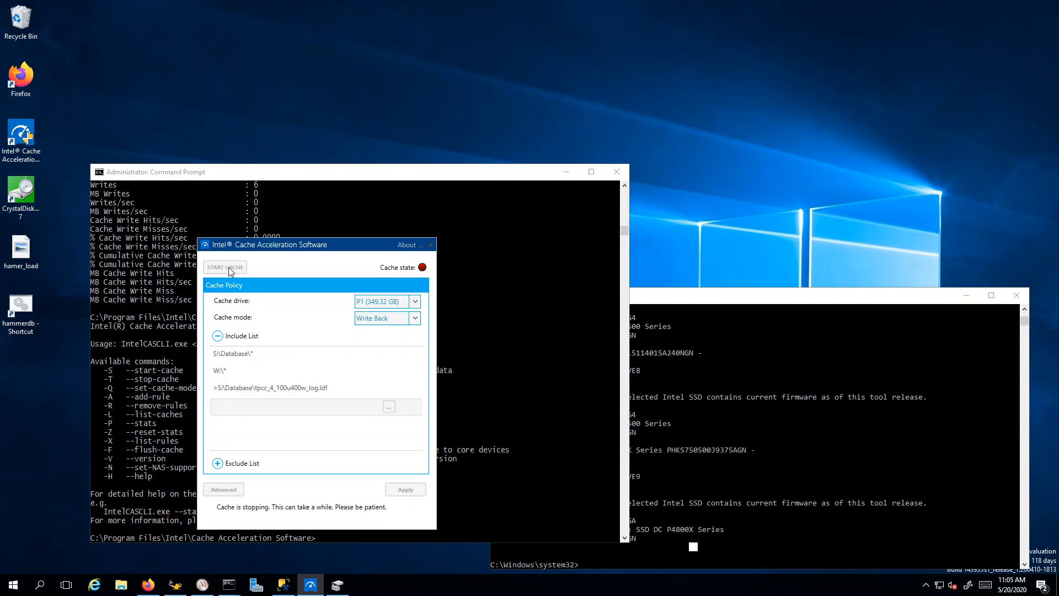